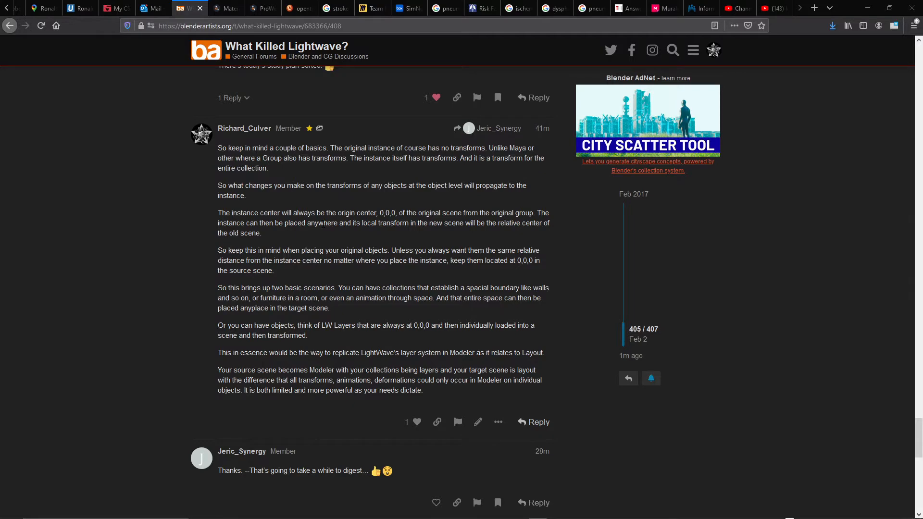
# - Review the forum posts about using collection instances to link meshes between scenes
pyautogui.scroll(5, 323, 224)
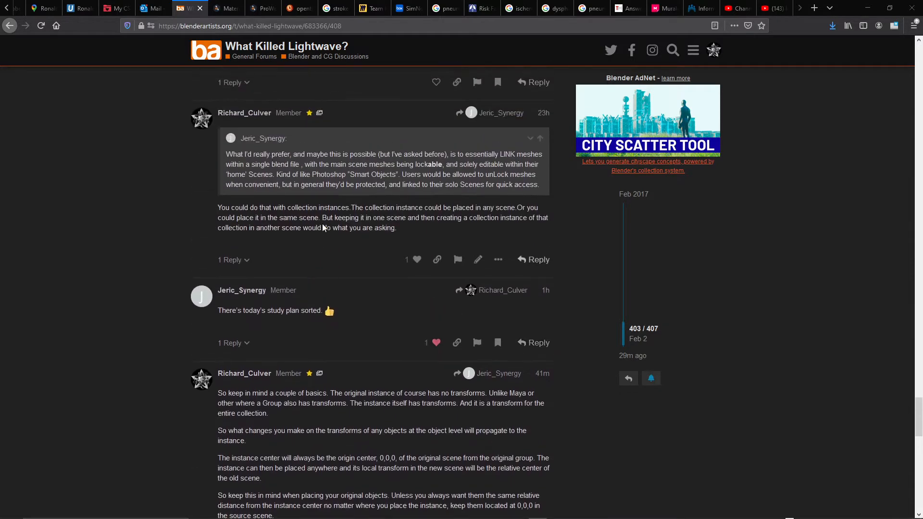
pyautogui.scroll(3, 312, 225)
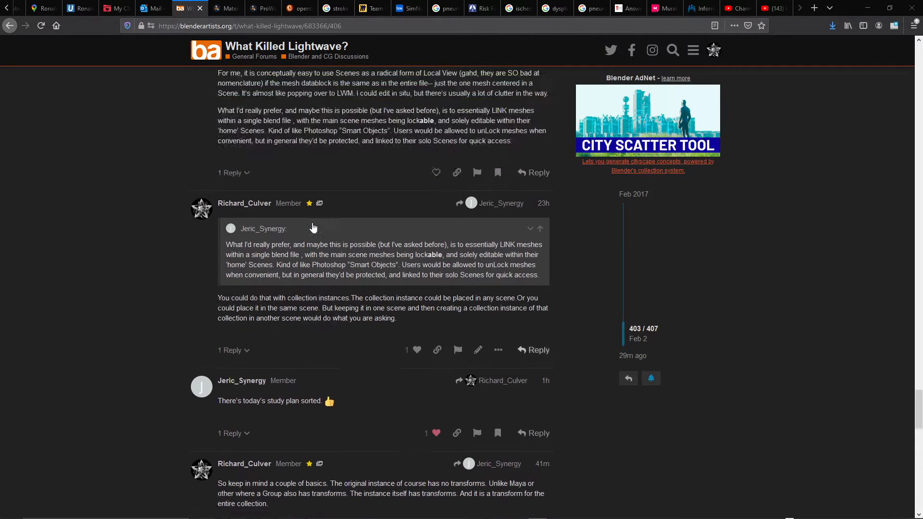
pyautogui.scroll(-2, 313, 227)
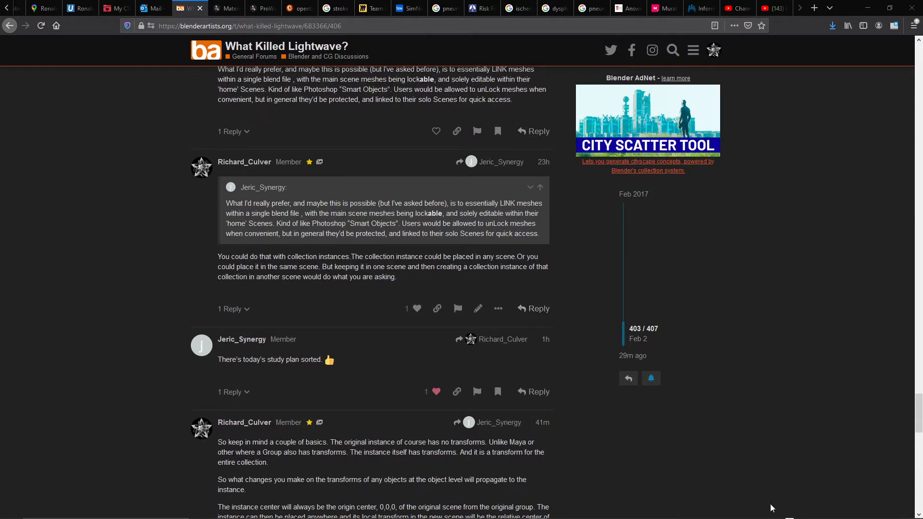
# - Switch to Blender and start a new default file without saving the current one
pyautogui.moveTo(789, 516)
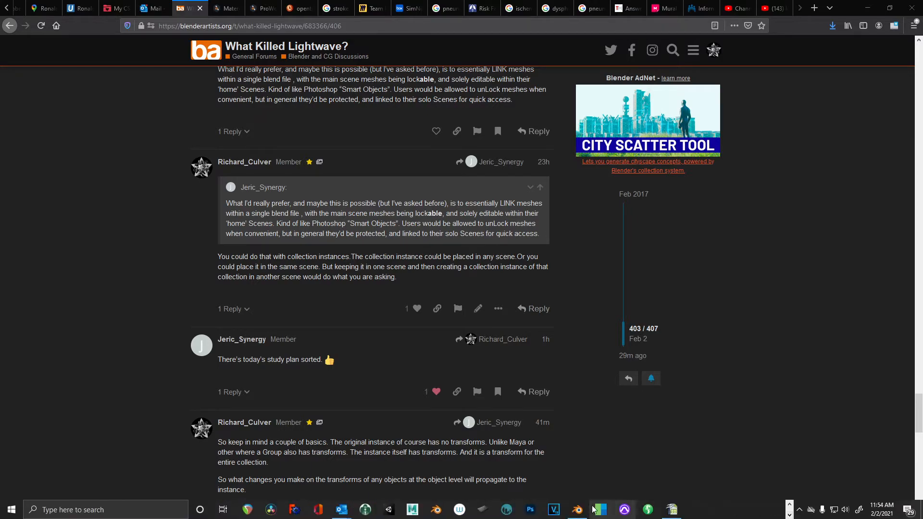
pyautogui.click(577, 509)
pyautogui.click(20, 17)
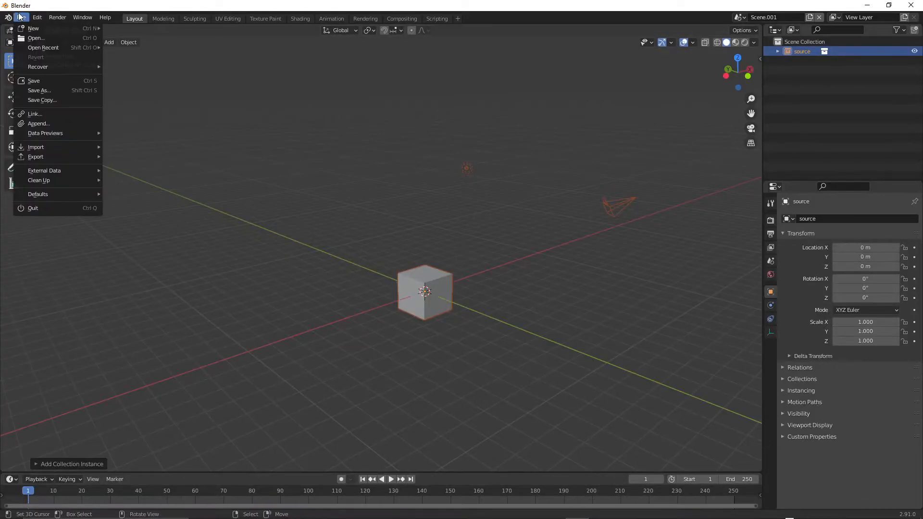
pyautogui.moveTo(30, 28)
pyautogui.click(126, 28)
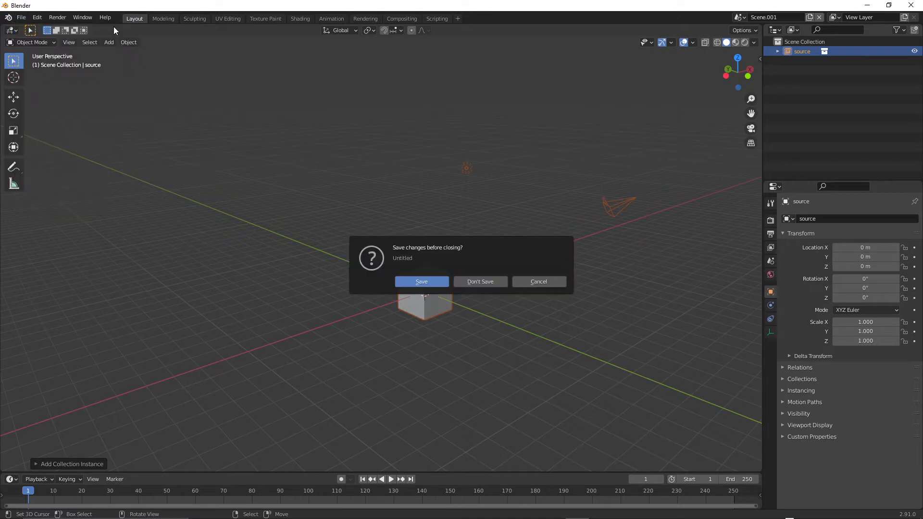
pyautogui.click(476, 283)
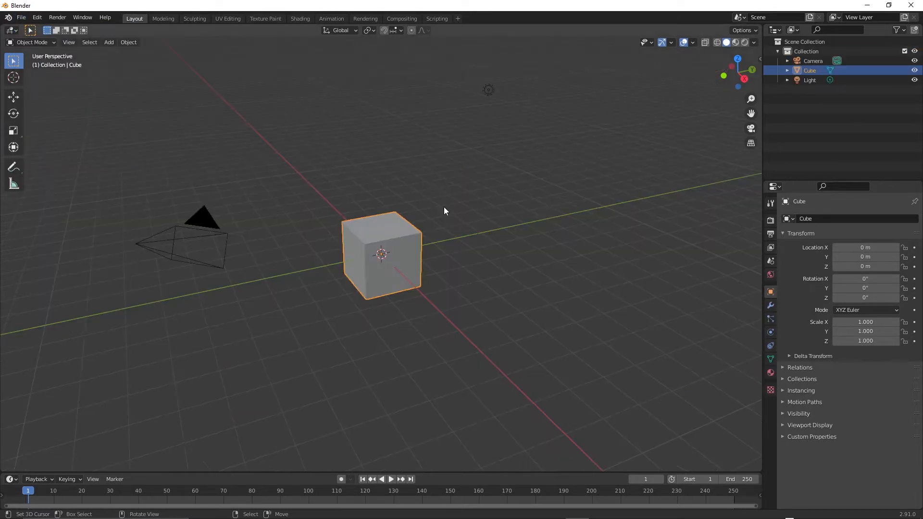
# - Rename the collection holding the camera, cube and light as source
pyautogui.scroll(-2, 350, 263)
pyautogui.click(268, 240)
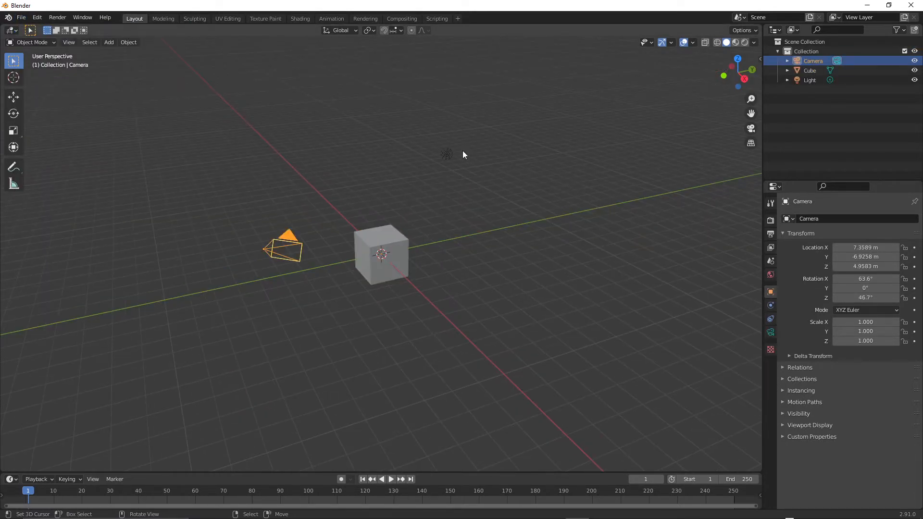
pyautogui.click(450, 150)
pyautogui.click(377, 271)
pyautogui.click(289, 252)
pyautogui.click(808, 50)
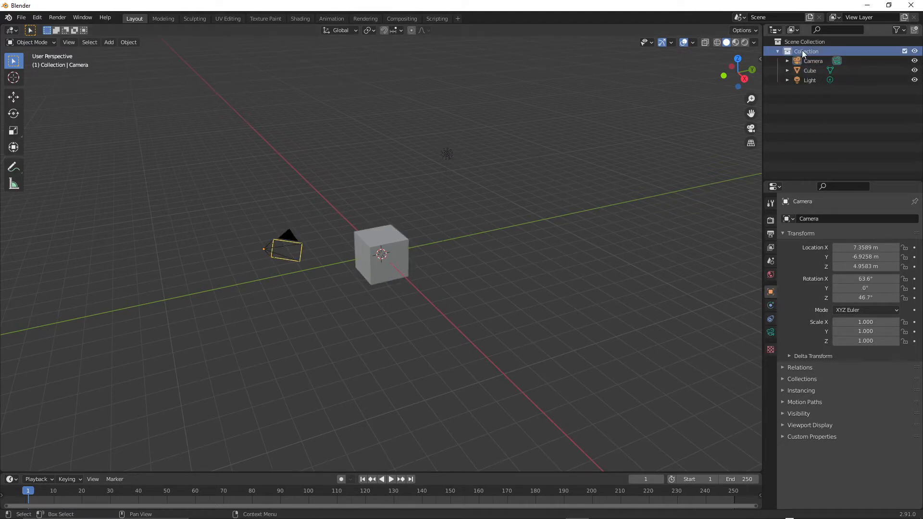
pyautogui.doubleClick(802, 50)
pyautogui.write('source')
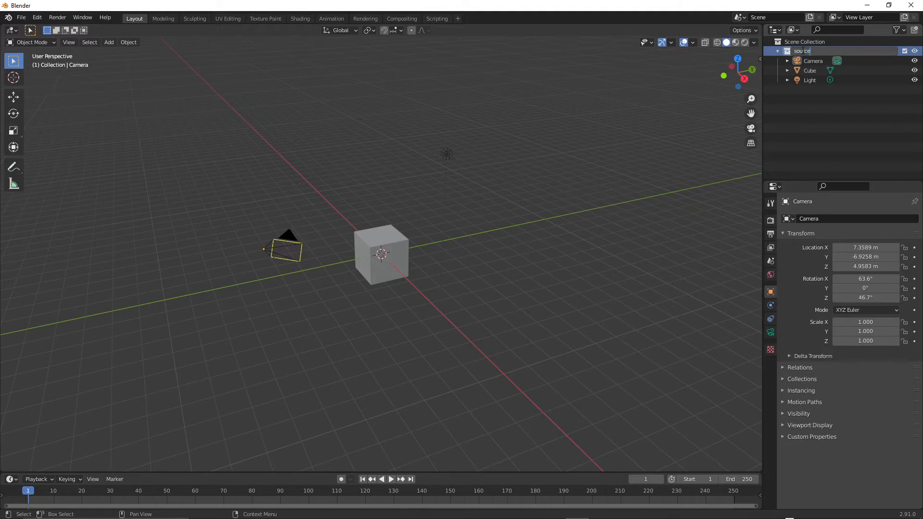
pyautogui.press('Return')
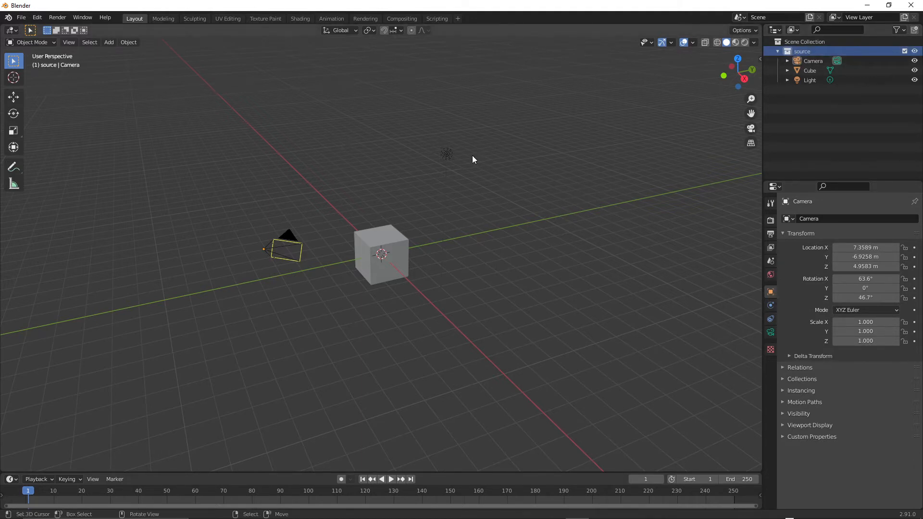
# - Add a collection instance of the source collection to the scene
pyautogui.click(807, 61)
pyautogui.click(808, 70)
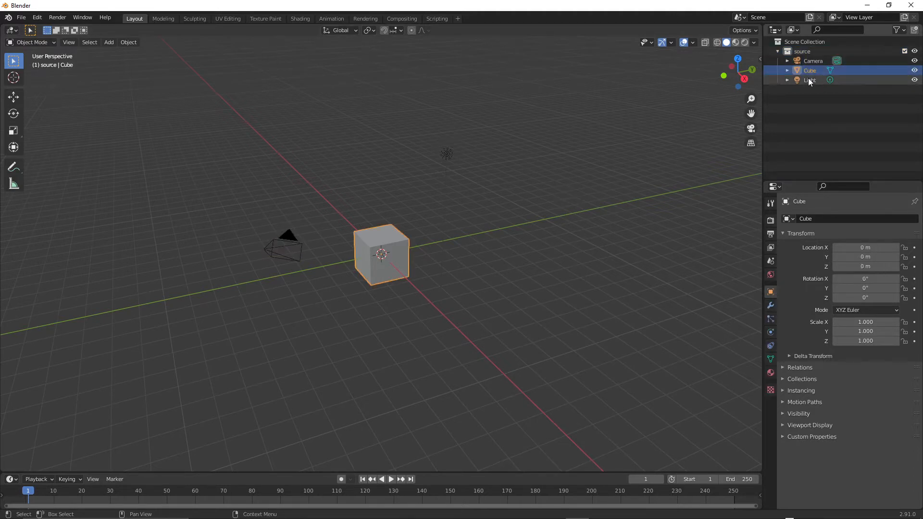
pyautogui.click(809, 80)
pyautogui.hotkey('shift', 'a')
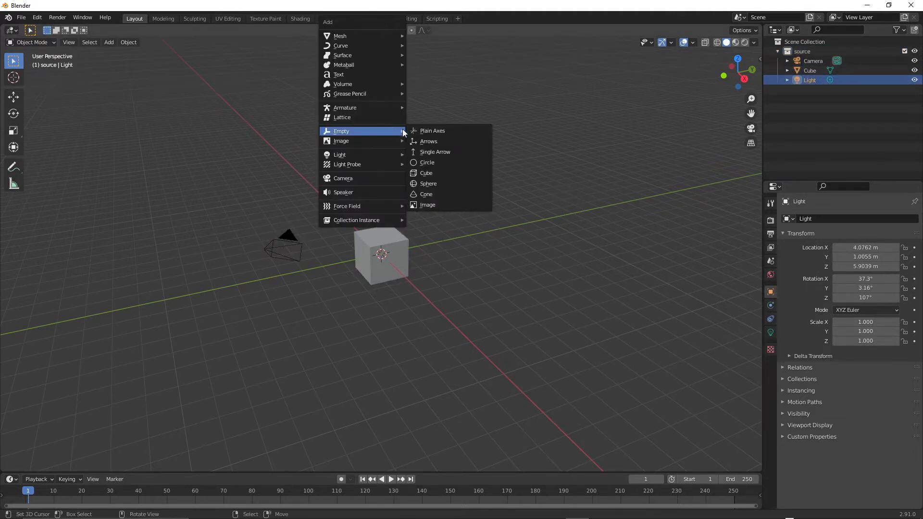
pyautogui.moveTo(354, 221)
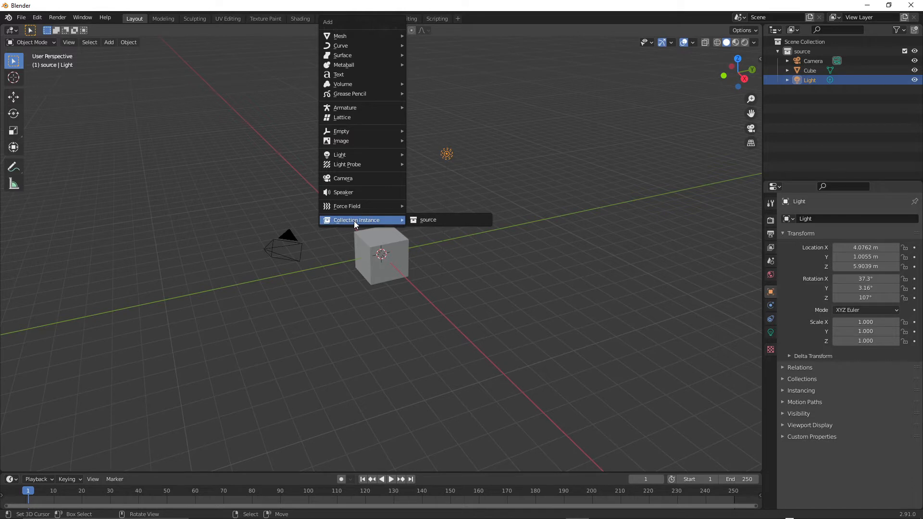
pyautogui.click(431, 220)
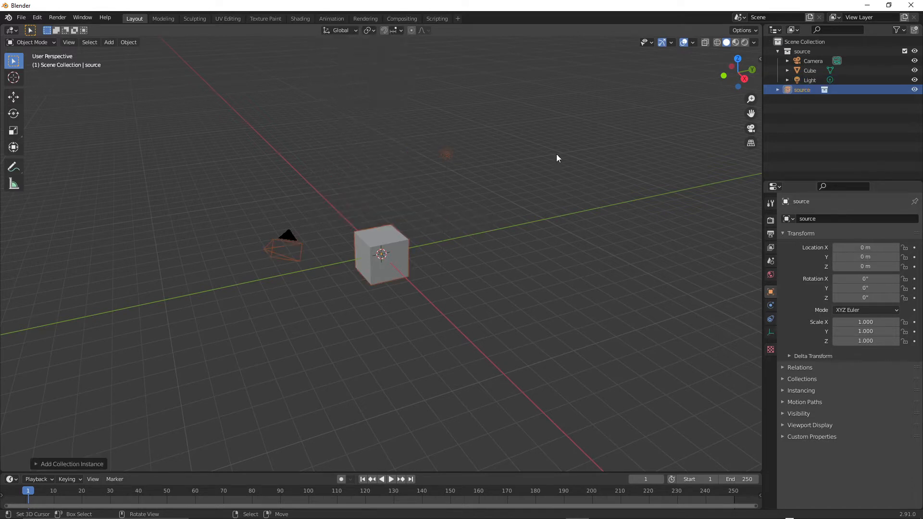
# - Expand the source instance in the outliner and move it away from the originals to about X 4.62, Y 7.98, Z -2.02 m
pyautogui.click(777, 90)
pyautogui.click(807, 99)
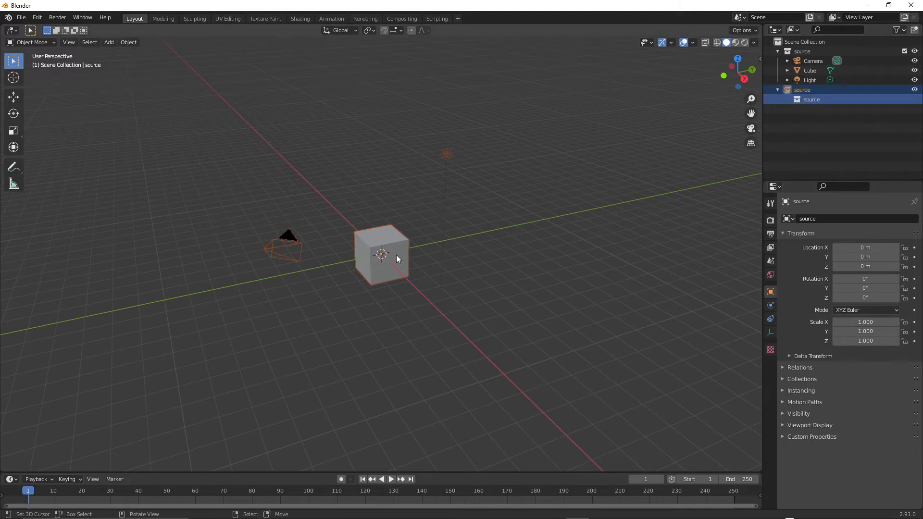
pyautogui.moveTo(394, 232); pyautogui.dragTo(579, 276)
pyautogui.scroll(-3, 578, 277)
pyautogui.moveTo(578, 277); pyautogui.dragTo(490, 291, button='middle')
pyautogui.scroll(2, 500, 283)
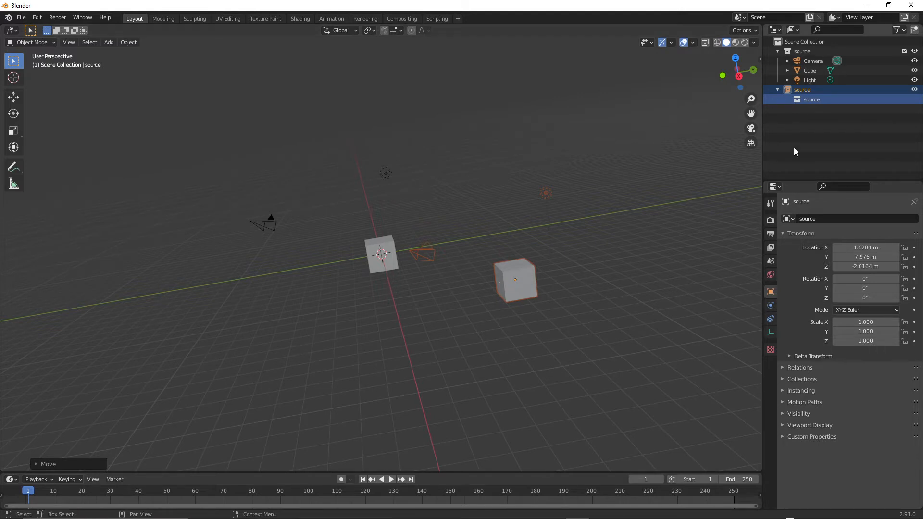
# - Move the original cube off the world origin to about X -1.04, Y -0.28, Z 4.15 m
pyautogui.click(375, 249)
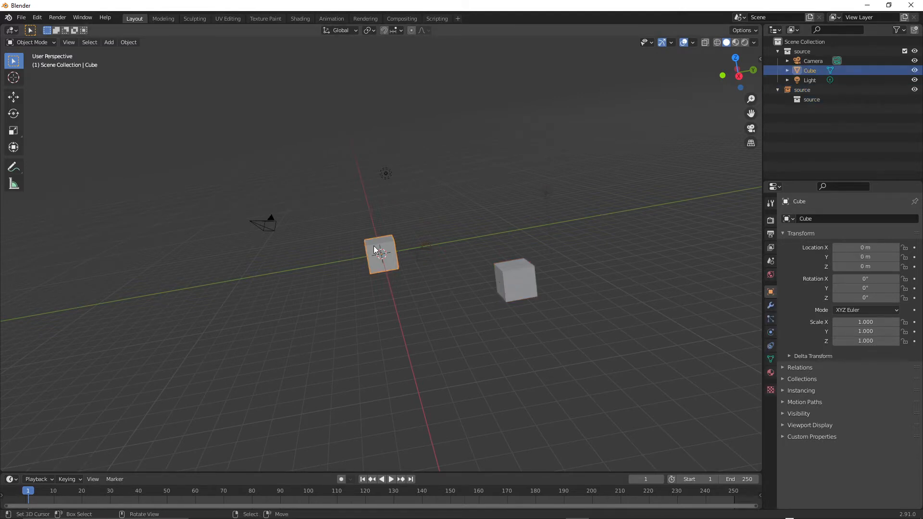
pyautogui.press('g')
pyautogui.click(359, 186)
pyautogui.keyDown('alt'); pyautogui.moveTo(396, 304); pyautogui.dragTo(428, 214); pyautogui.keyUp('alt')
pyautogui.scroll(3, 443, 250)
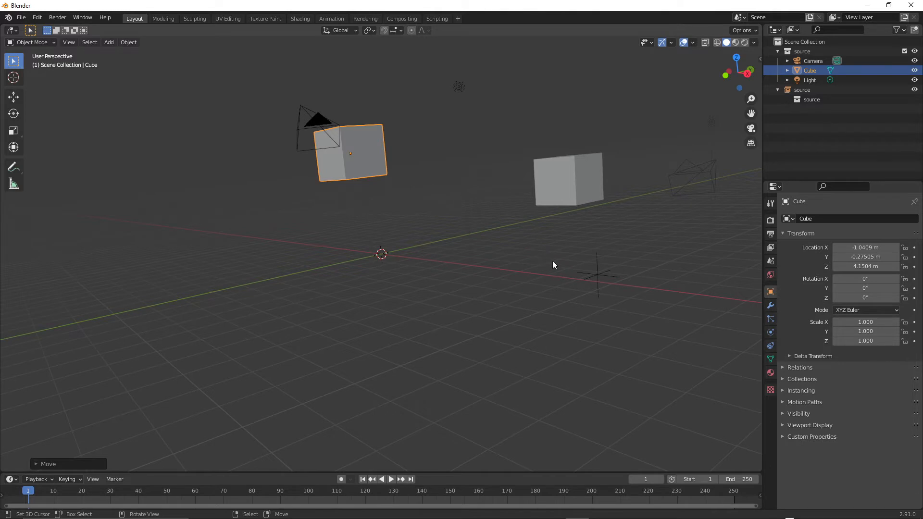
# - Compare the source instance with the original cube, and move the cube to about X -0.54, Y 0.36, Z 4.65 m
pyautogui.click(607, 274)
pyautogui.keyDown('alt'); pyautogui.moveTo(604, 273); pyautogui.dragTo(461, 319); pyautogui.keyUp('alt')
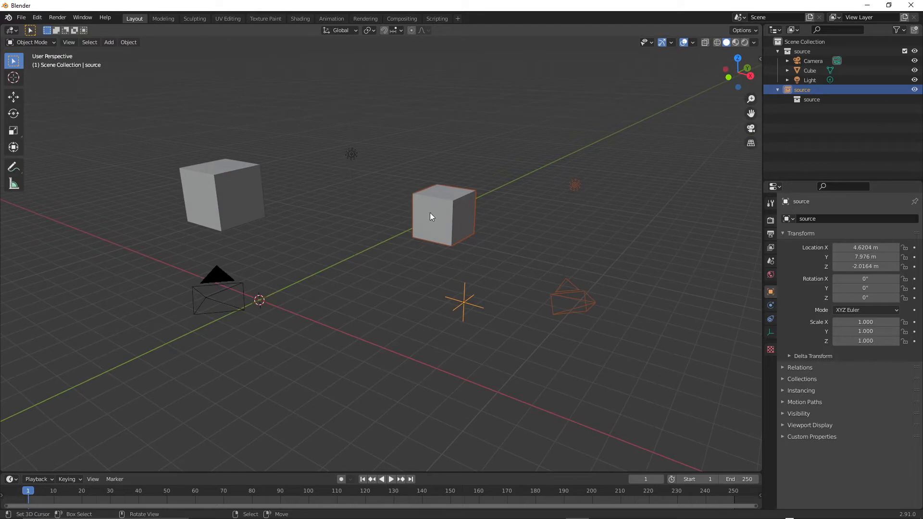
pyautogui.click(215, 194)
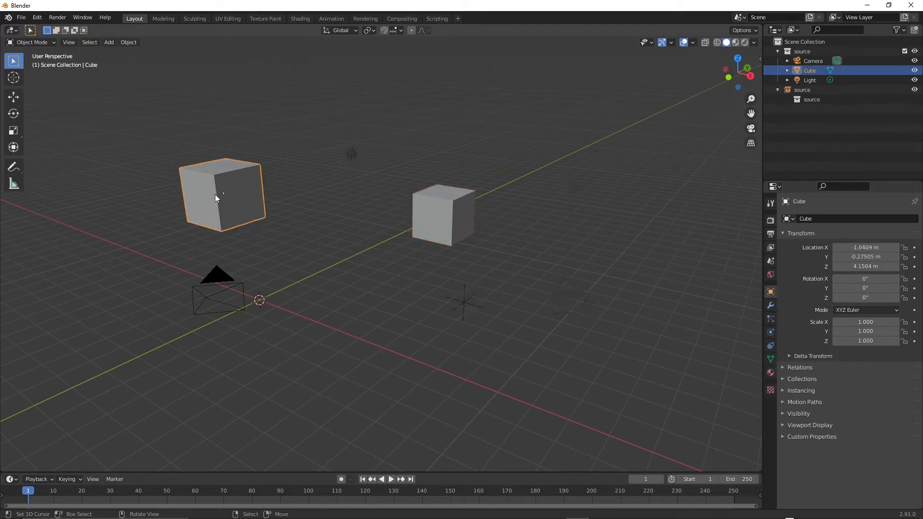
pyautogui.click(462, 312)
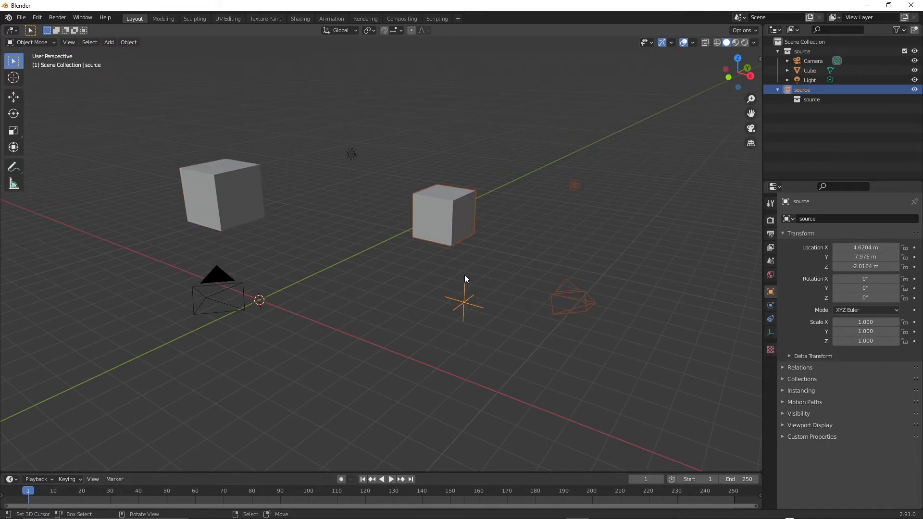
pyautogui.click(230, 174)
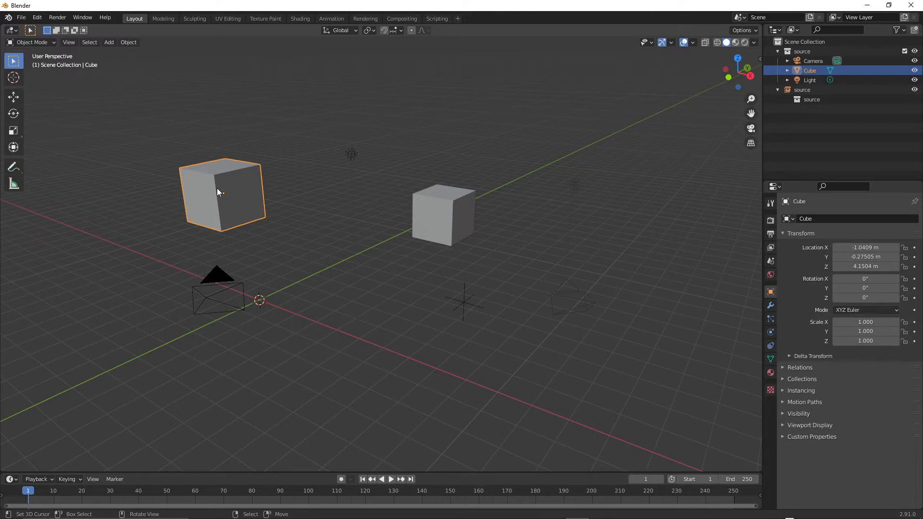
pyautogui.press('g')
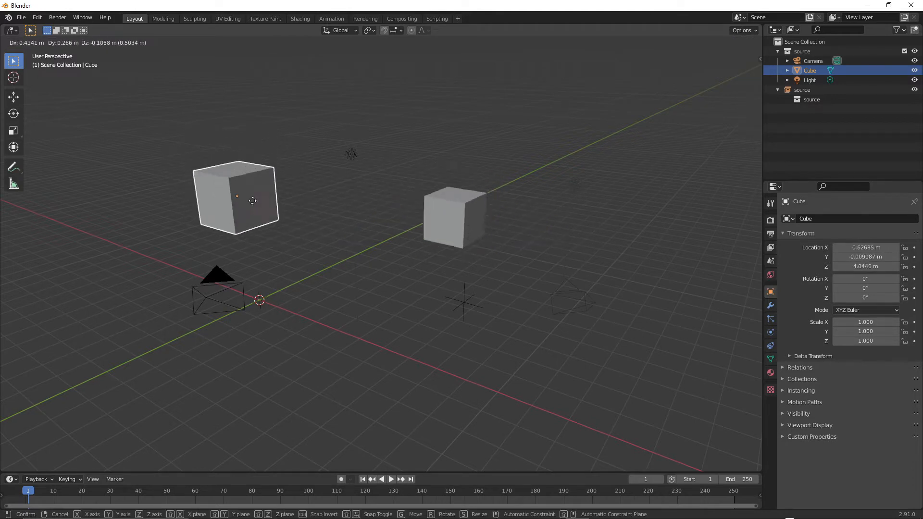
pyautogui.click(239, 174)
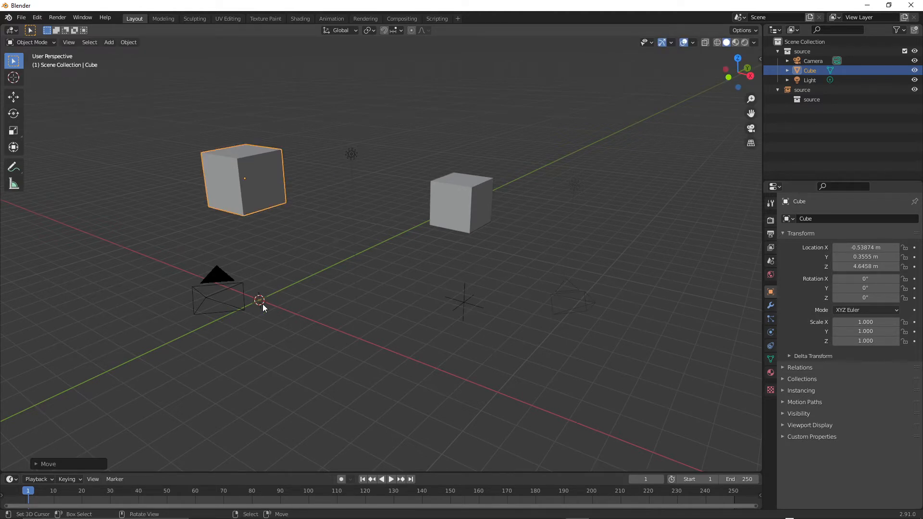
# - Move the source instance farther from the originals, to about X 14.93, Y 19.14, Z 4.55 m
pyautogui.scroll(-3, 433, 281)
pyautogui.click(439, 284)
pyautogui.scroll(-3, 439, 285)
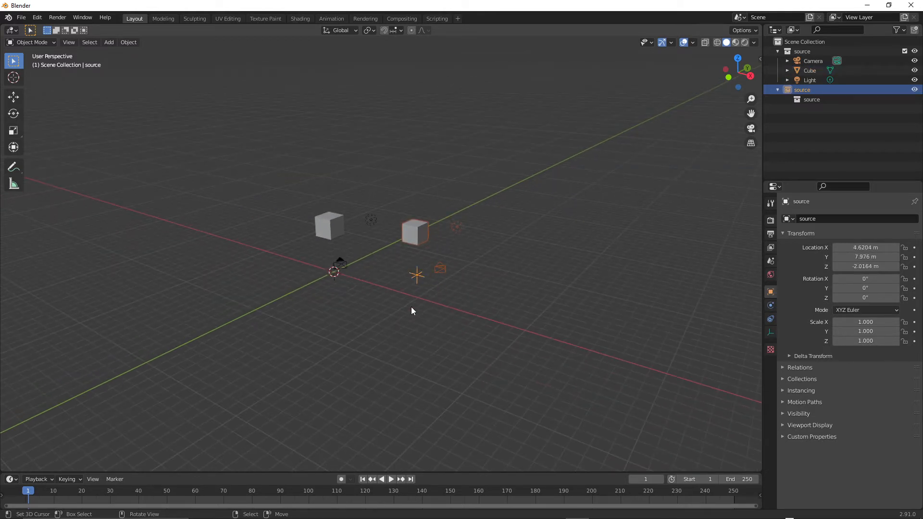
pyautogui.press('g')
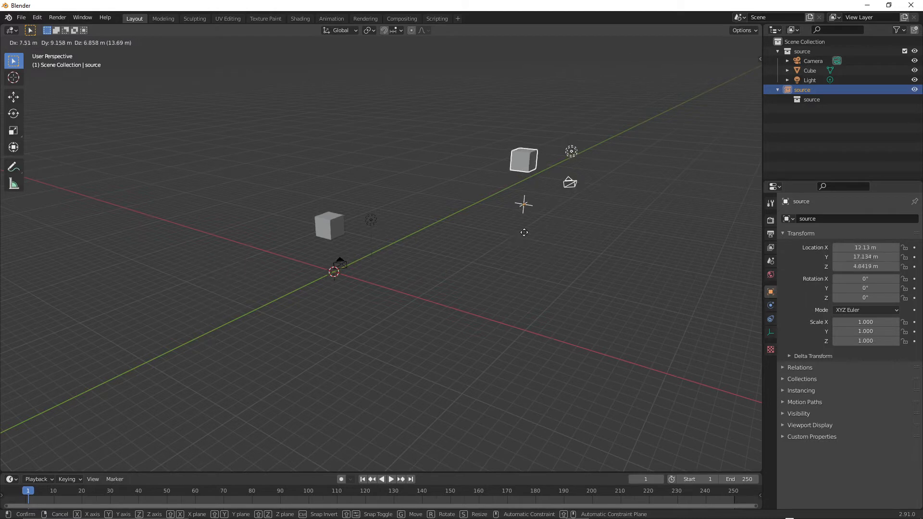
pyautogui.click(549, 239)
pyautogui.scroll(2, 494, 280)
pyautogui.moveTo(494, 281); pyautogui.dragTo(449, 310, button='middle')
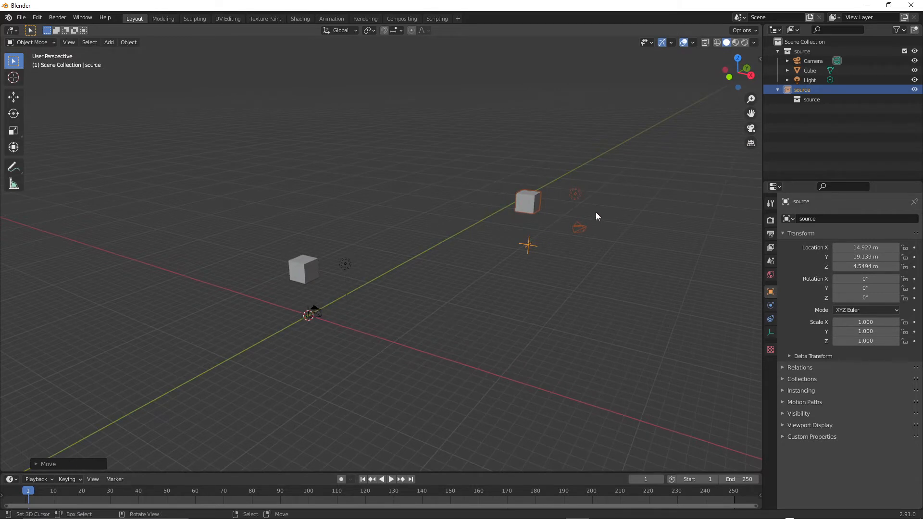
# - Clear the original cube's location so it sits at the world origin, and select the source instance
pyautogui.click(315, 265)
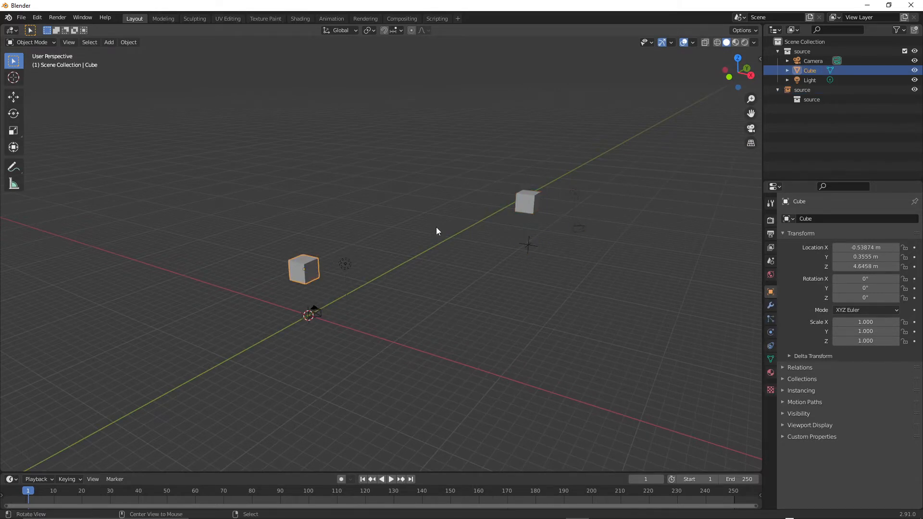
pyautogui.hotkey('alt', 'g')
pyautogui.scroll(2, 560, 250)
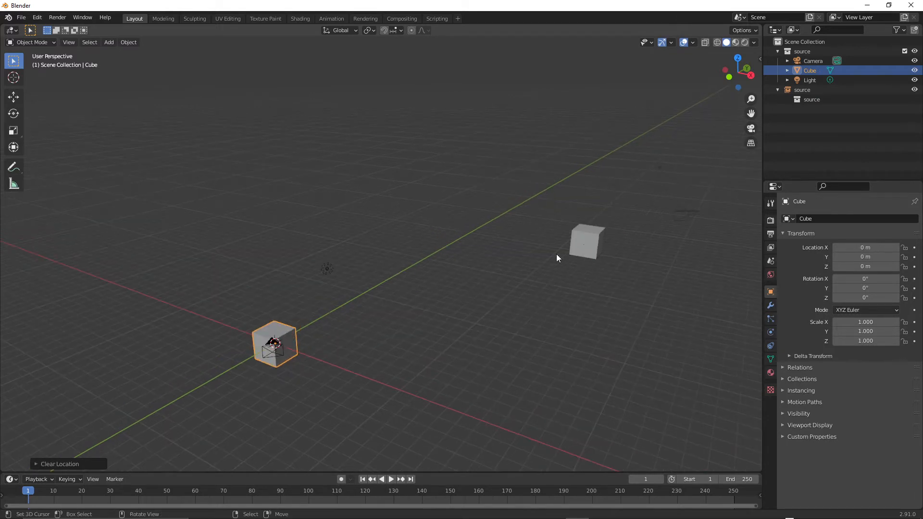
pyautogui.scroll(-1, 556, 254)
pyautogui.click(557, 252)
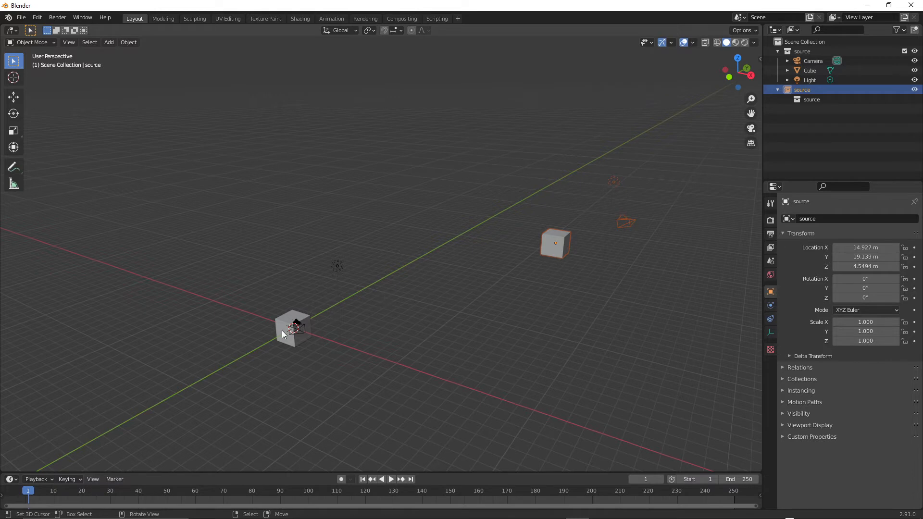
# - Create a new empty scene separate from the one holding the source collection and its instance
pyautogui.click(817, 101)
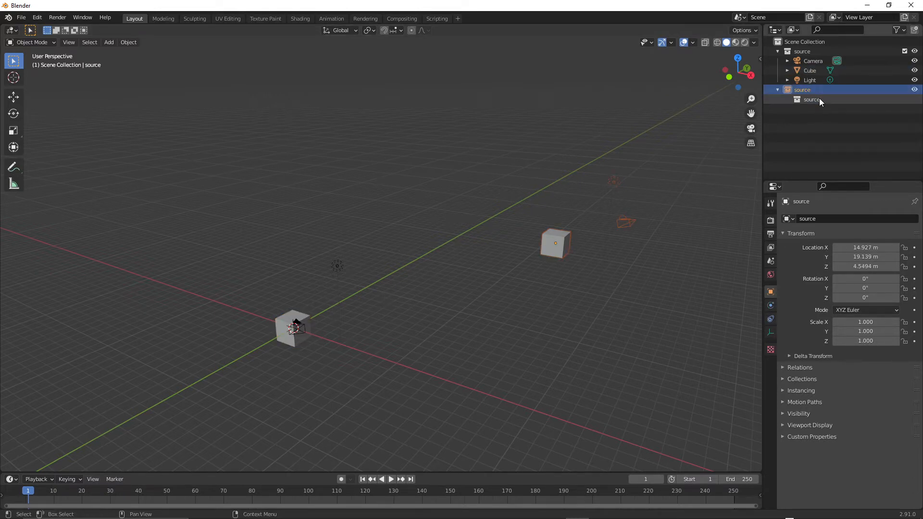
pyautogui.click(801, 51)
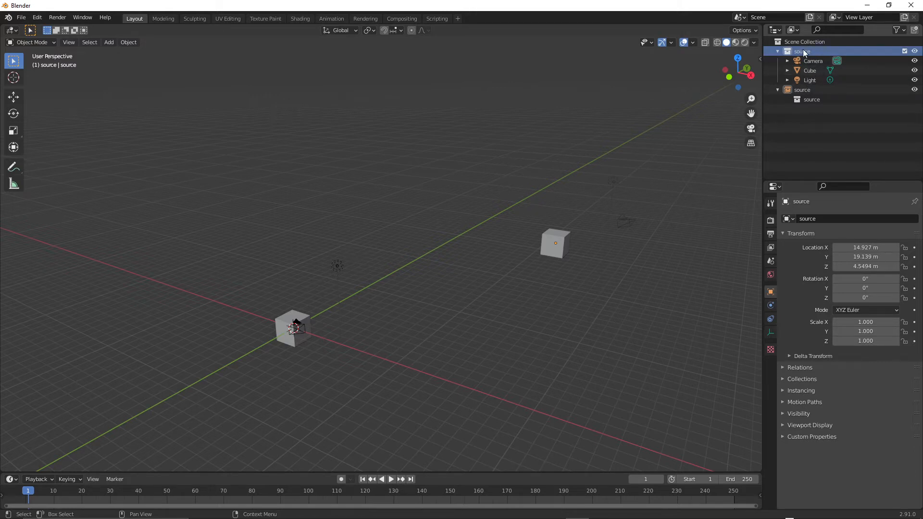
pyautogui.click(806, 91)
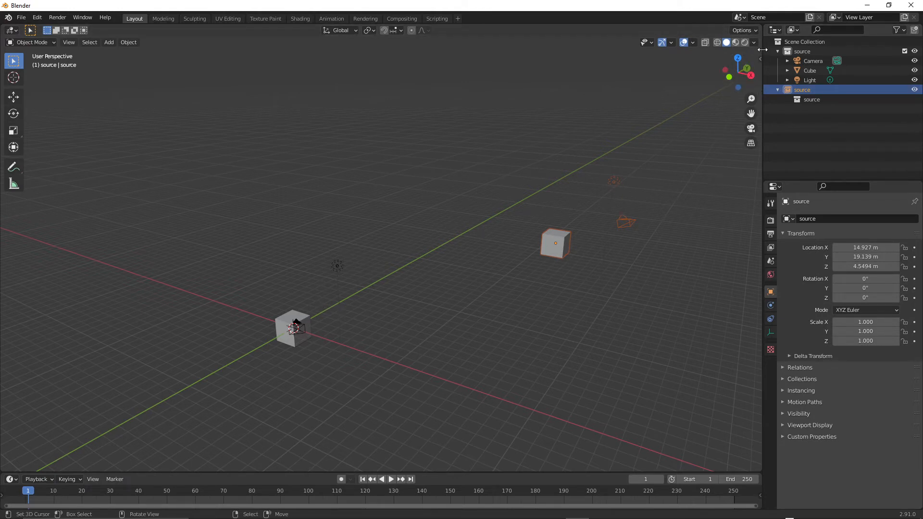
pyautogui.click(809, 17)
pyautogui.click(761, 38)
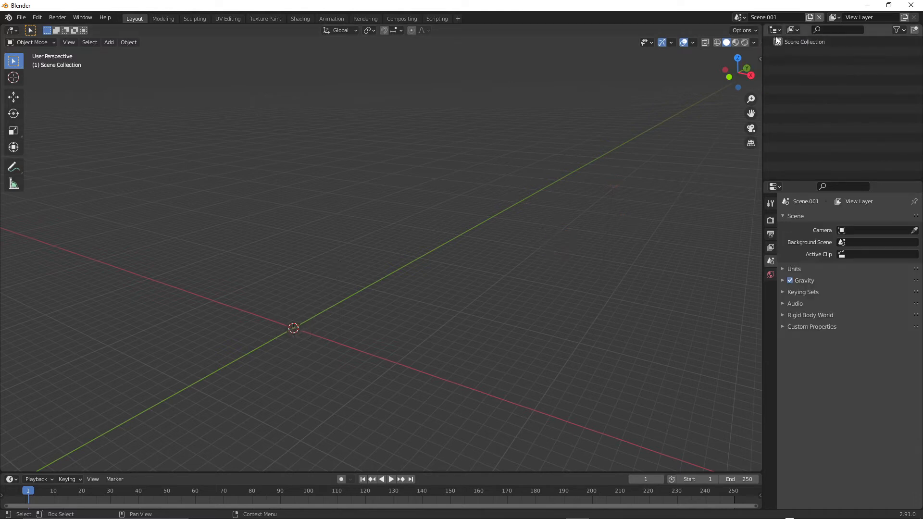
# - Compare the original scene with the empty Scene.001, and end in the original scene
pyautogui.click(739, 18)
pyautogui.click(749, 29)
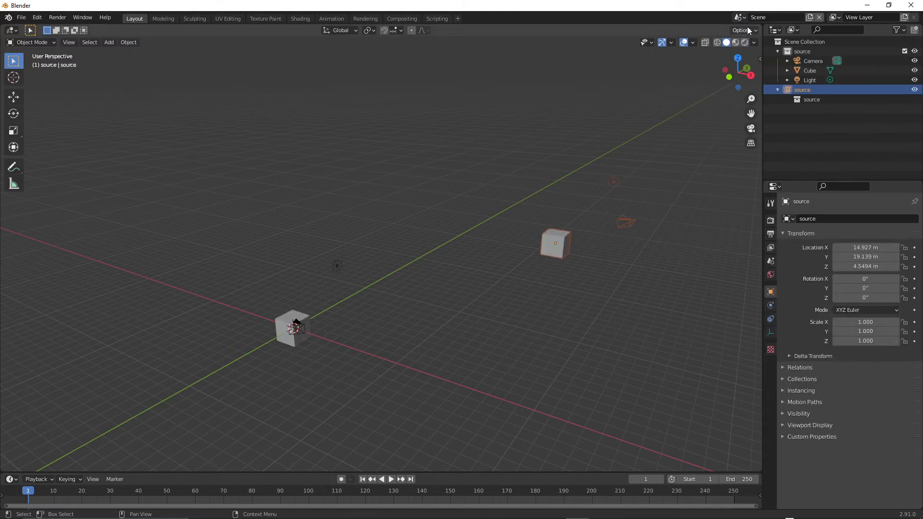
pyautogui.click(739, 17)
pyautogui.click(750, 38)
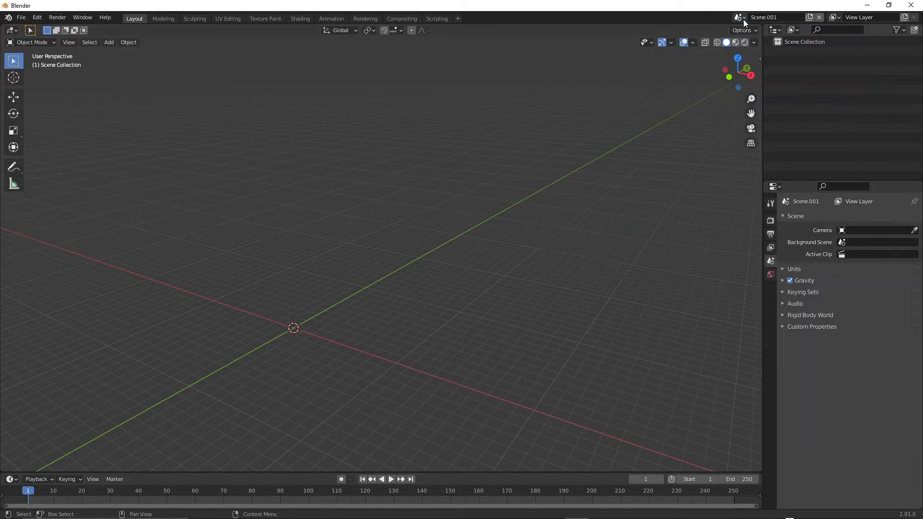
pyautogui.click(740, 18)
pyautogui.click(746, 29)
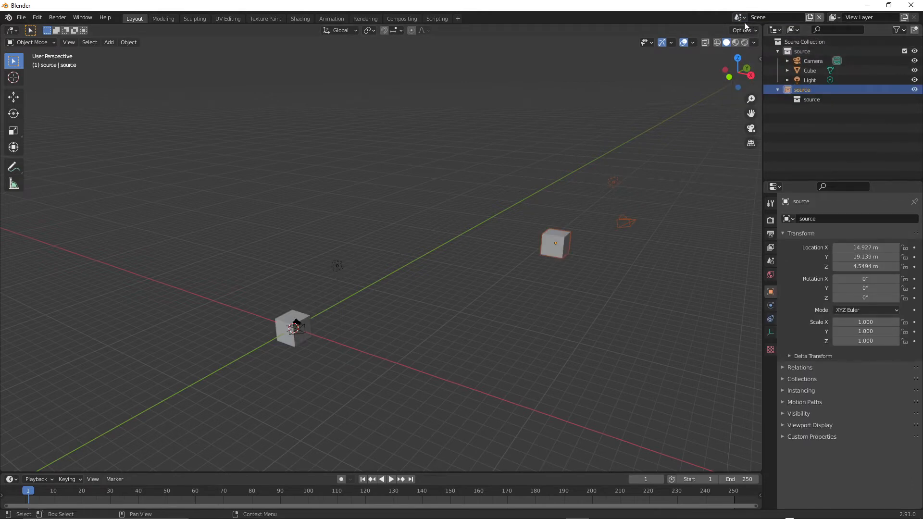
# - Rename the scene holding the source collection as modeler
pyautogui.doubleClick(780, 18)
pyautogui.write('source')
pyautogui.press('Return')
pyautogui.doubleClick(773, 18)
pyautogui.write('modeler')
pyautogui.press('Return')
# - Switch to the empty Scene.001 and rename it as Layout
pyautogui.click(741, 18)
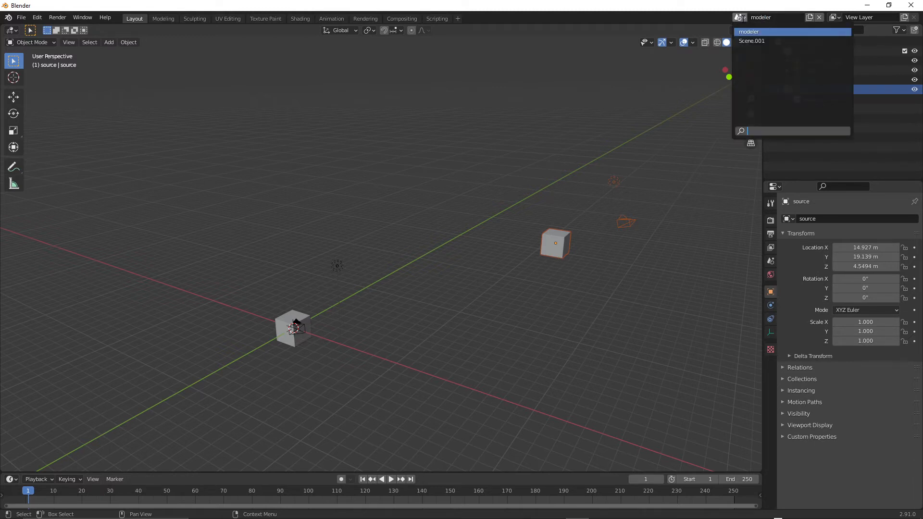
pyautogui.click(749, 41)
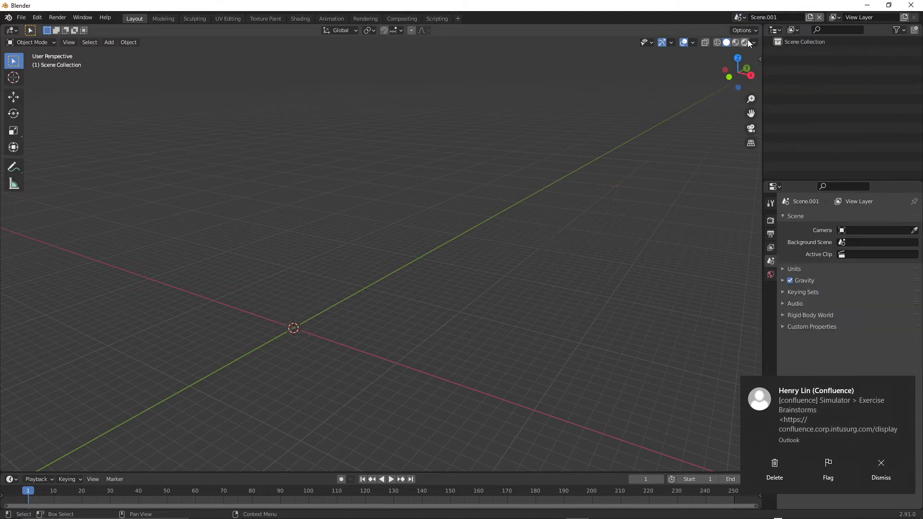
pyautogui.doubleClick(791, 18)
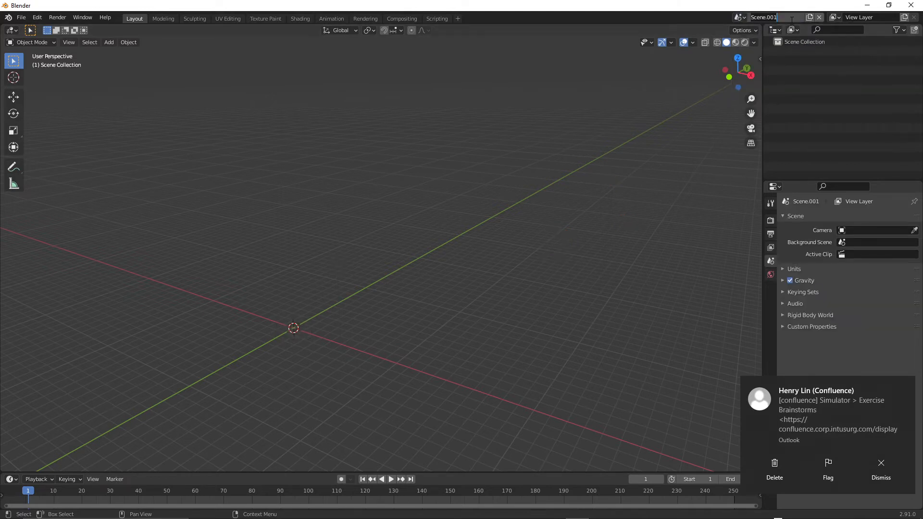
pyautogui.write('LayOu')
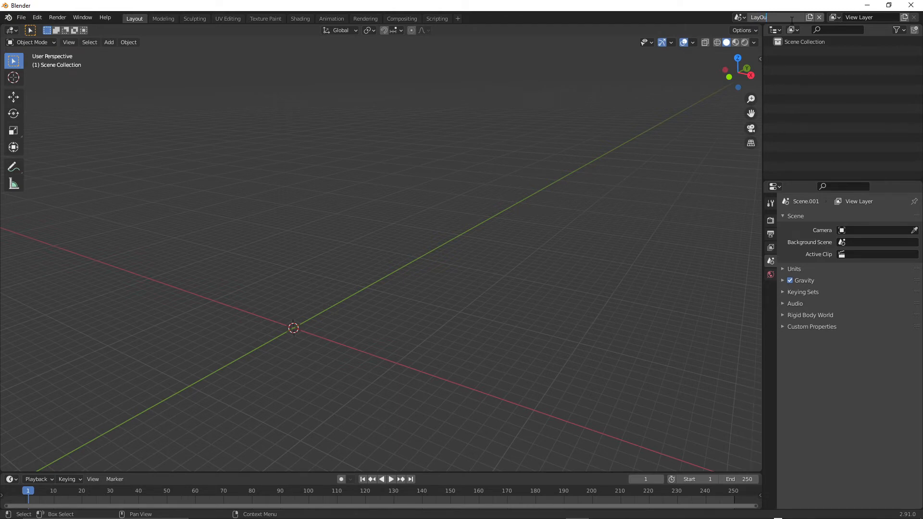
pyautogui.press('BackSpace')
pyautogui.press('BackSpace')
pyautogui.press('BackSpace')
pyautogui.write('ut')
pyautogui.press('BackSpace')
pyautogui.press('BackSpace')
pyautogui.write('out')
pyautogui.press('Return')
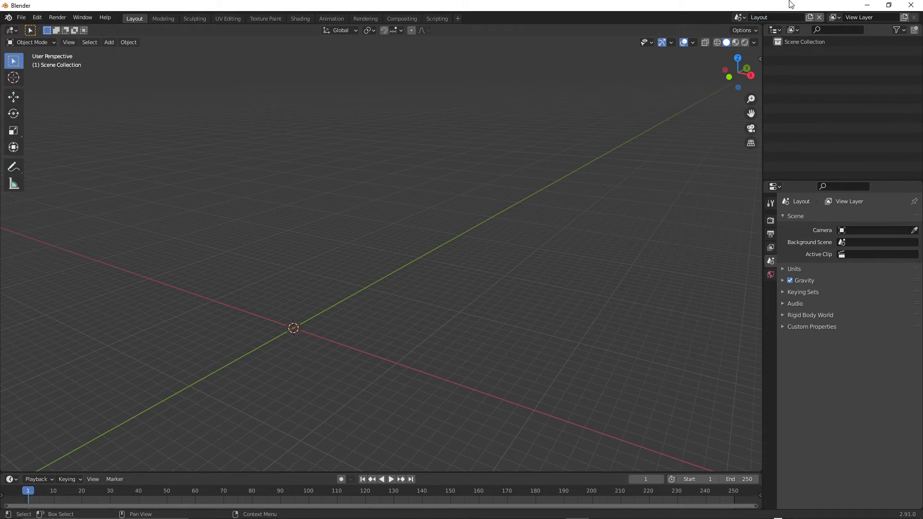
# - Compare the contents of the modeler and Layout scenes, and end in the modeler scene
pyautogui.click(746, 18)
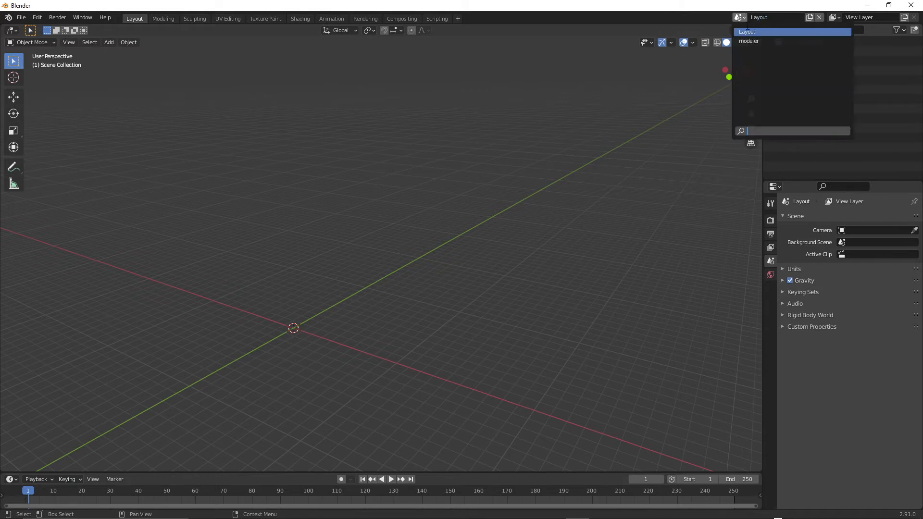
pyautogui.click(755, 41)
pyautogui.click(746, 18)
pyautogui.click(746, 32)
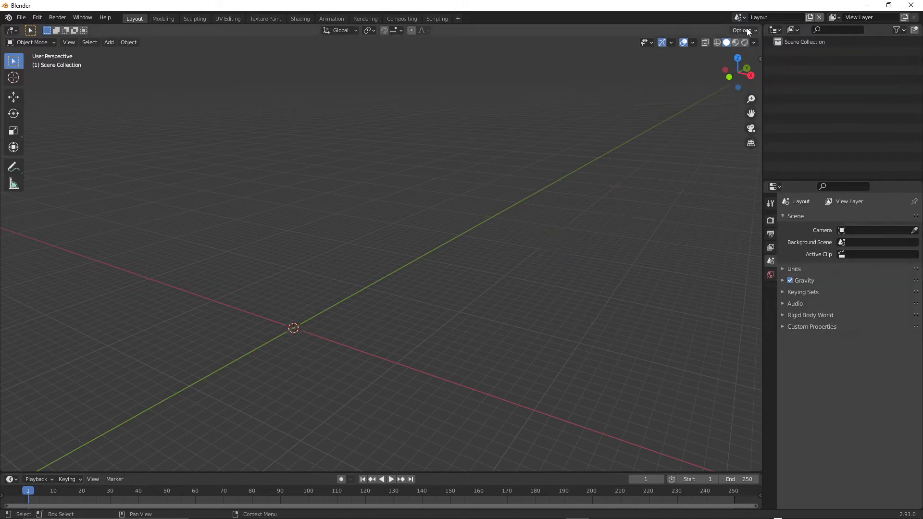
pyautogui.click(743, 19)
pyautogui.click(745, 40)
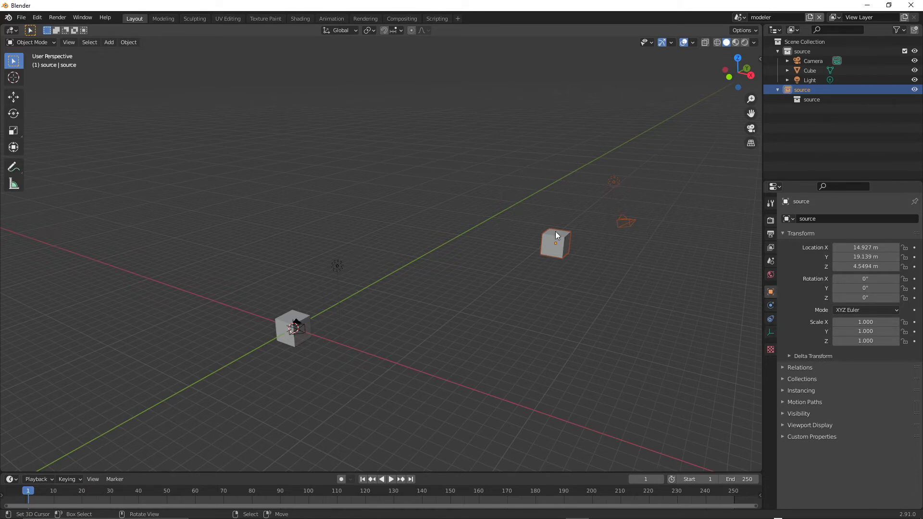
# - Delete the light and the camera from the source collection, and select the source instance
pyautogui.click(338, 267)
pyautogui.press('Delete')
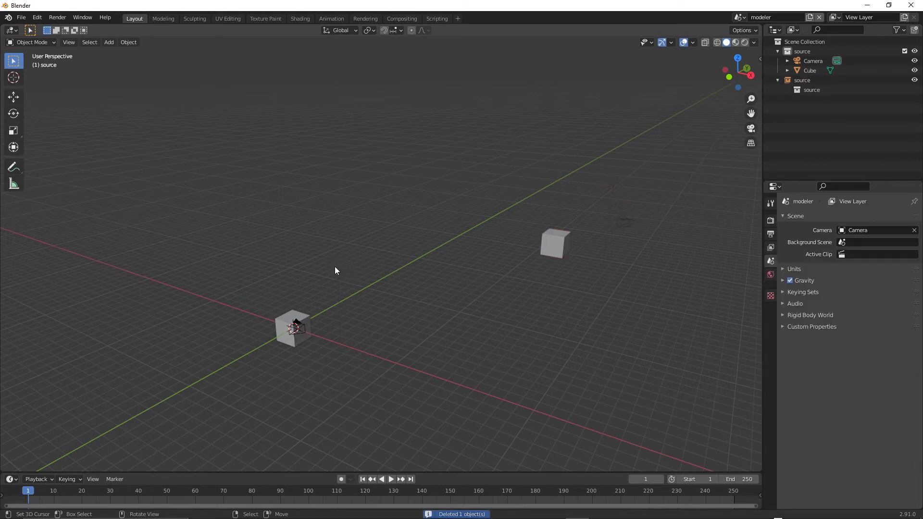
pyautogui.click(301, 333)
pyautogui.press('Delete')
pyautogui.click(301, 331)
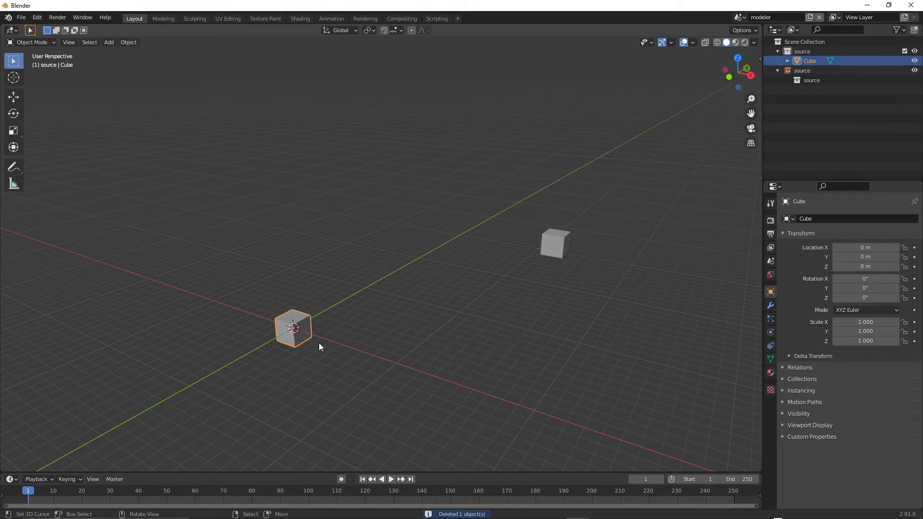
pyautogui.click(567, 240)
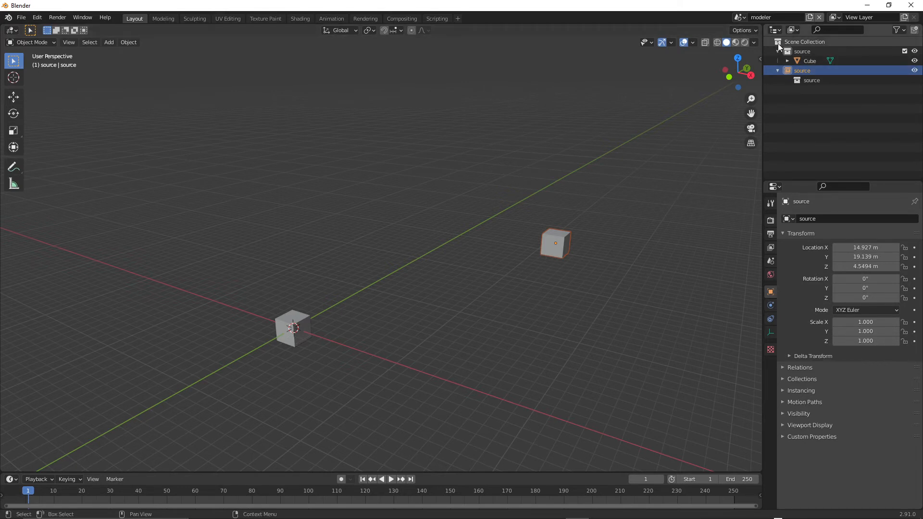
# - Check the Layout scene, return to the modeler scene and delete the source instance there
pyautogui.click(743, 16)
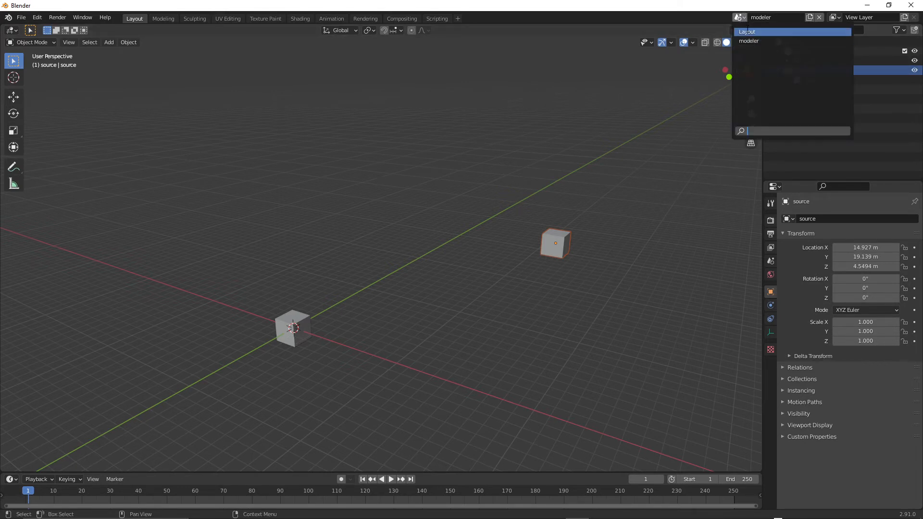
pyautogui.click(769, 30)
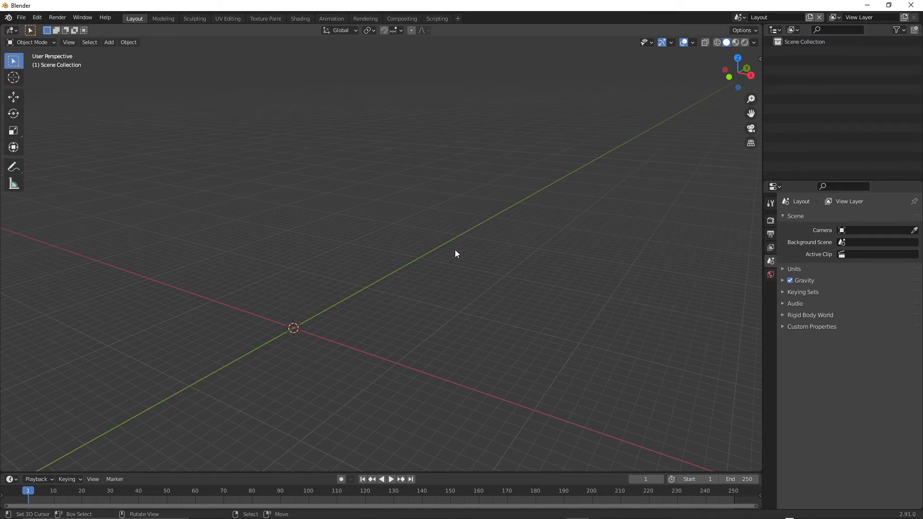
pyautogui.click(739, 17)
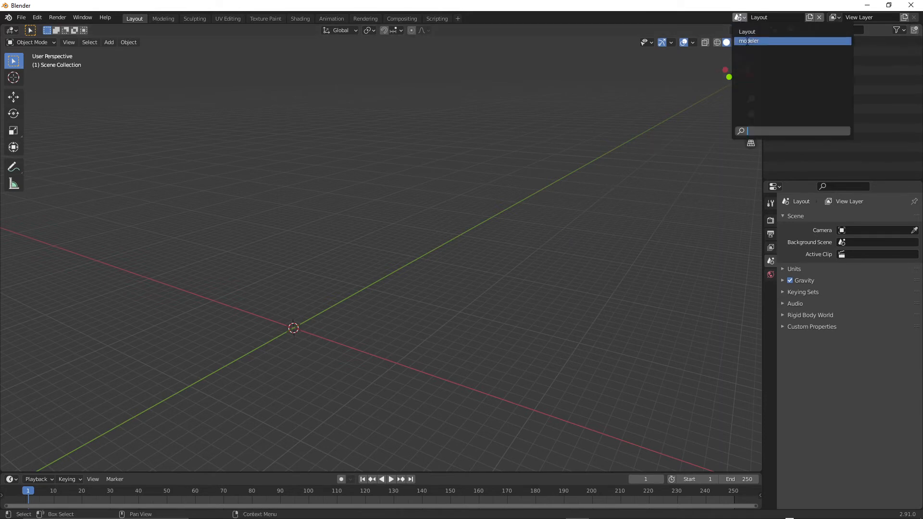
pyautogui.click(769, 40)
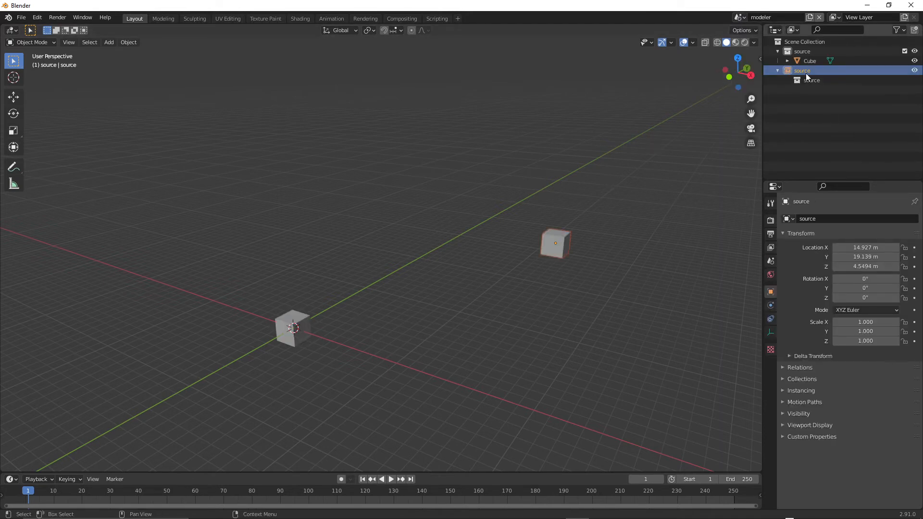
pyautogui.press('x')
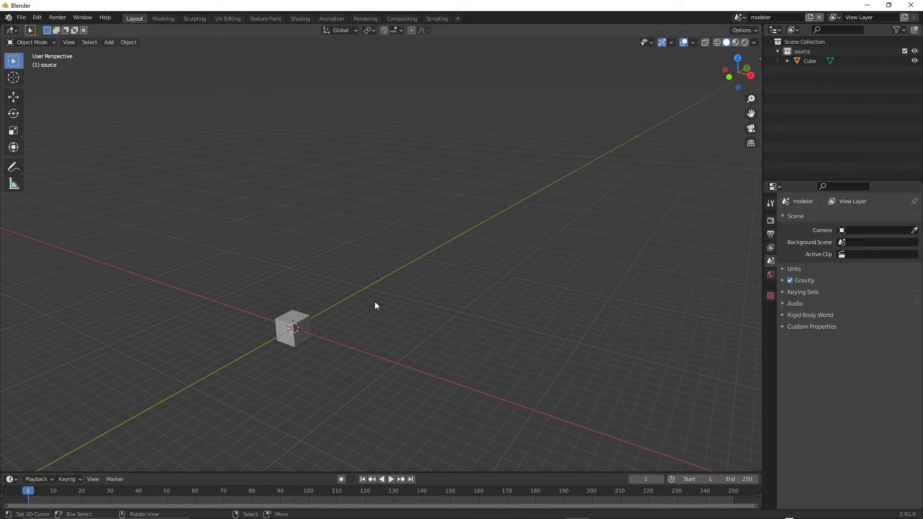
# - Check the source collection in the modeler scene, and add a collection instance of source to the Layout scene
pyautogui.click(809, 57)
pyautogui.click(803, 51)
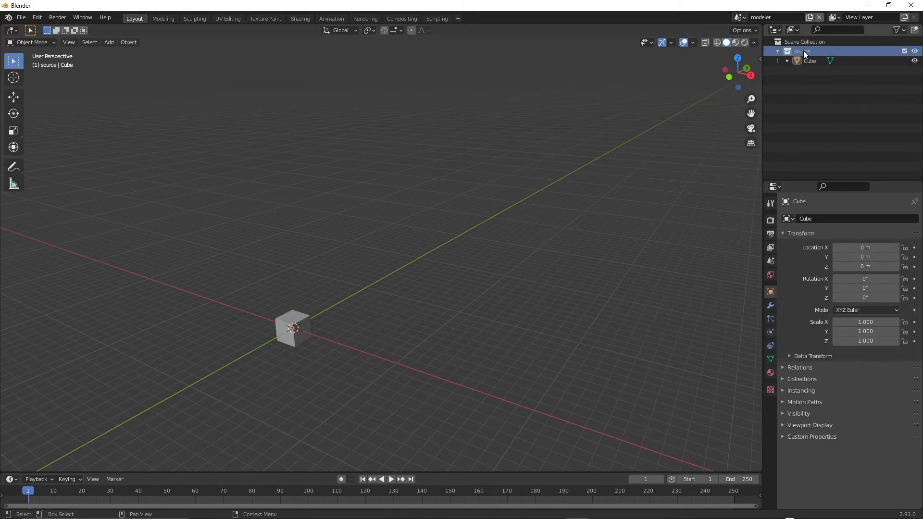
pyautogui.click(739, 17)
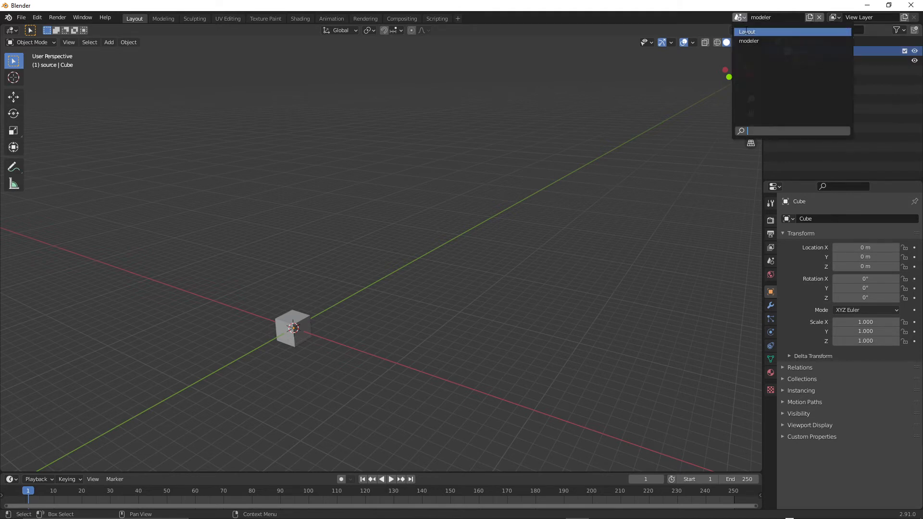
pyautogui.click(769, 30)
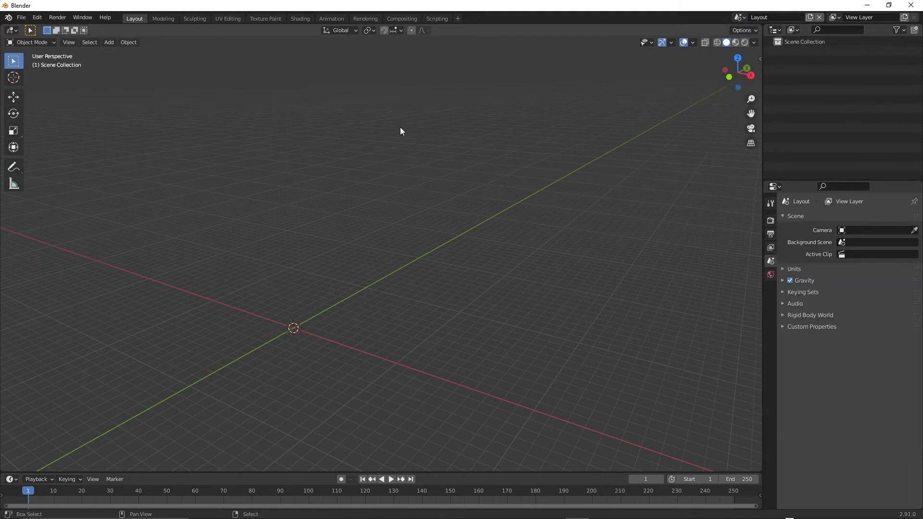
pyautogui.hotkey('shift', 'a')
pyautogui.moveTo(353, 222)
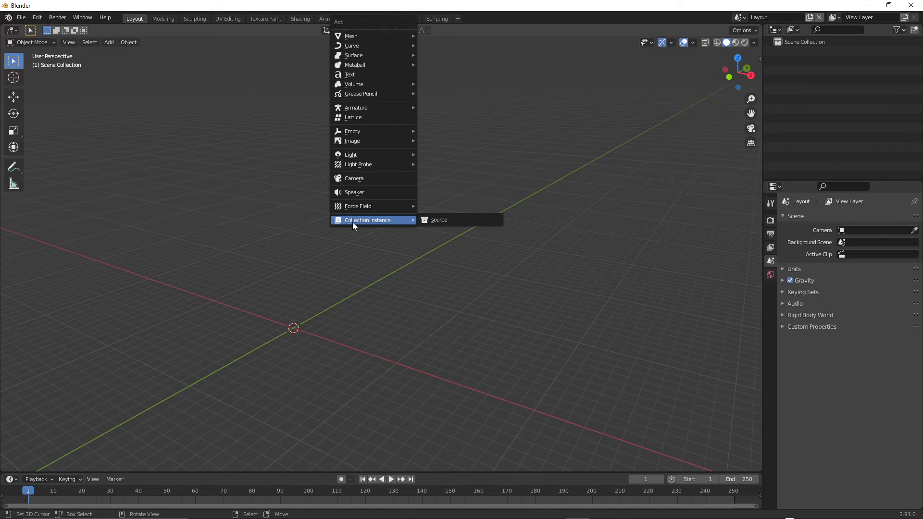
pyautogui.click(471, 219)
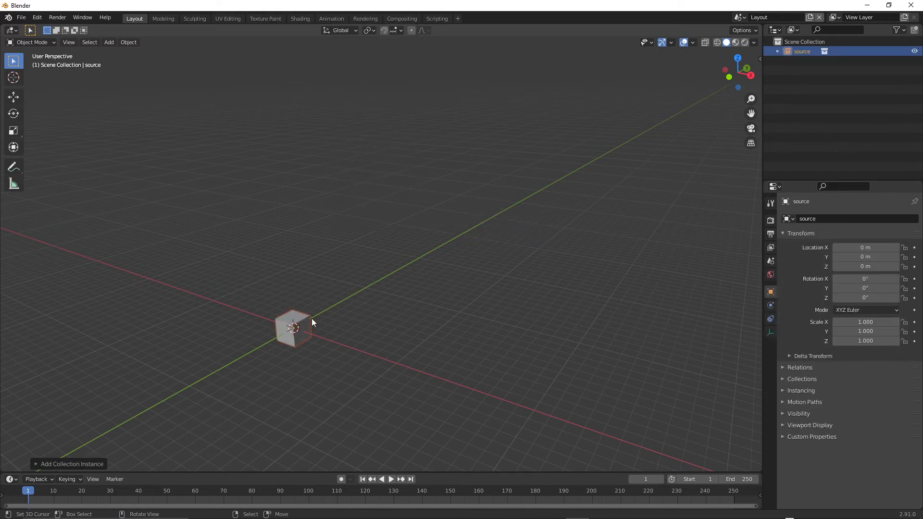
# - Try moving the source instance away from the world origin in the Layout scene, and undo the move
pyautogui.scroll(5, 367, 260)
pyautogui.keyDown('shift'); pyautogui.moveTo(367, 259); pyautogui.dragTo(404, 236, button='middle'); pyautogui.keyUp('shift')
pyautogui.moveTo(403, 236)
pyautogui.mouseDown(button='middle')
pyautogui.moveTo(419, 224)
pyautogui.moveTo(403, 248)
pyautogui.moveTo(406, 235)
pyautogui.mouseUp(button='middle')
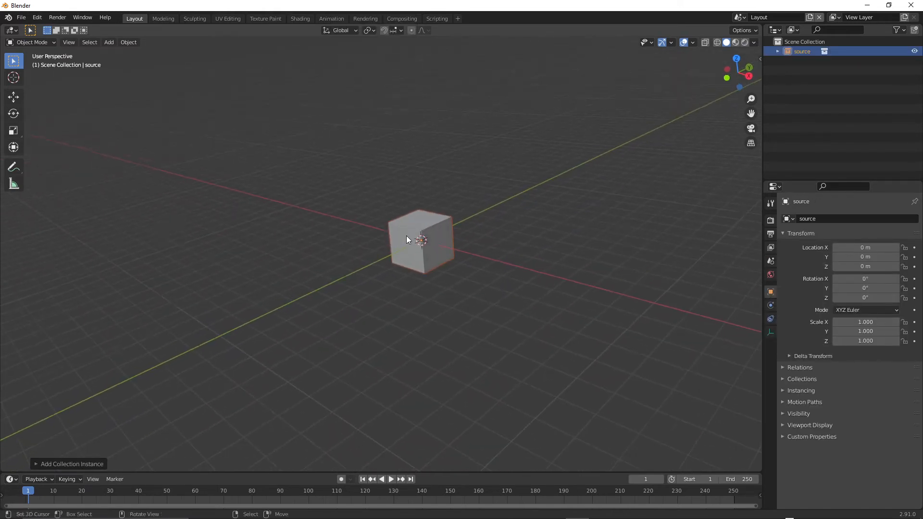
pyautogui.scroll(2, 409, 234)
pyautogui.press('g')
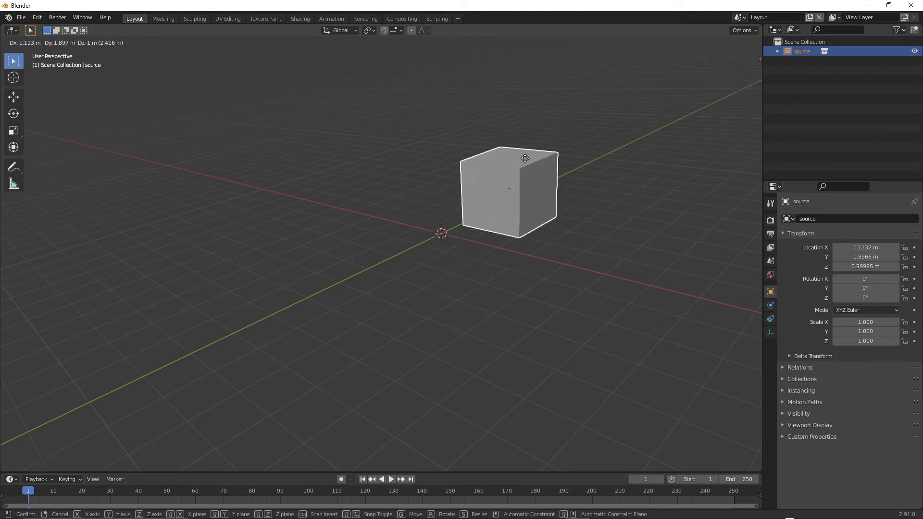
pyautogui.click(503, 183)
pyautogui.hotkey('ctrl', 'z')
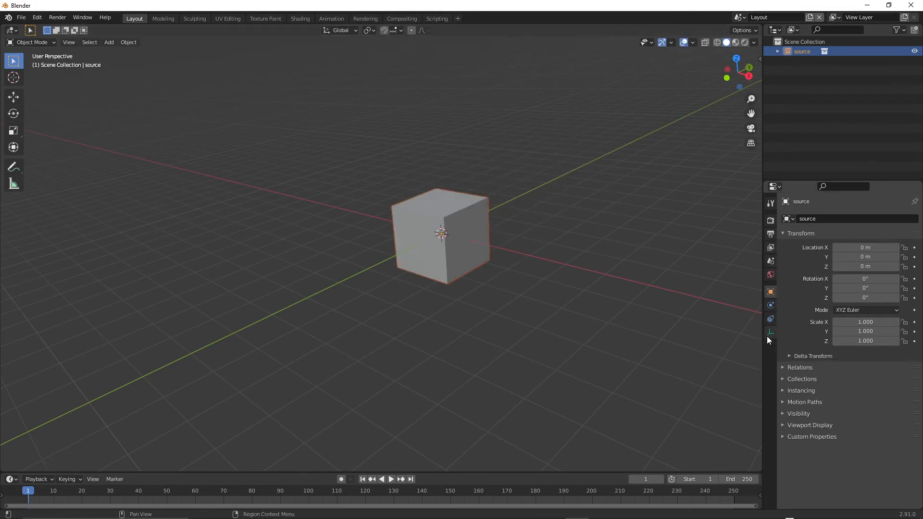
# - Examine which constraint and physics properties are available for the source instance
pyautogui.moveTo(443, 231); pyautogui.dragTo(447, 274, button='middle')
pyautogui.click(771, 319)
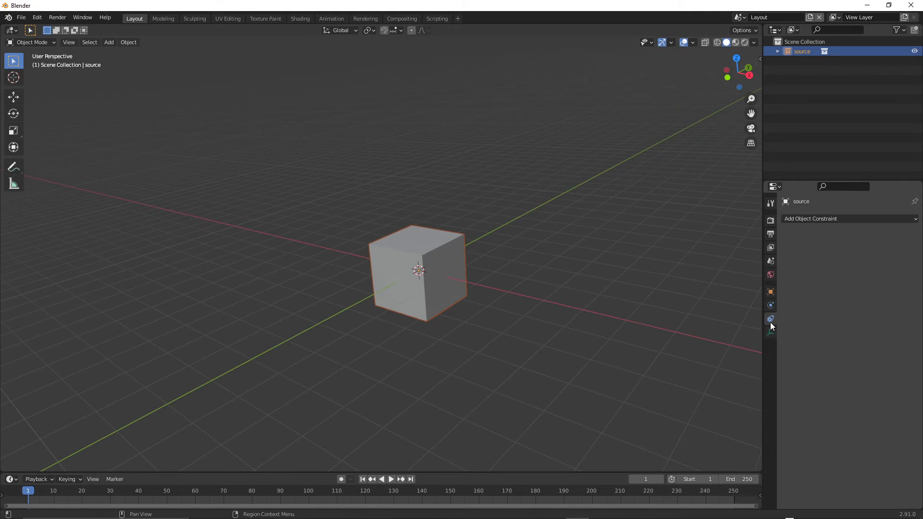
pyautogui.click(770, 306)
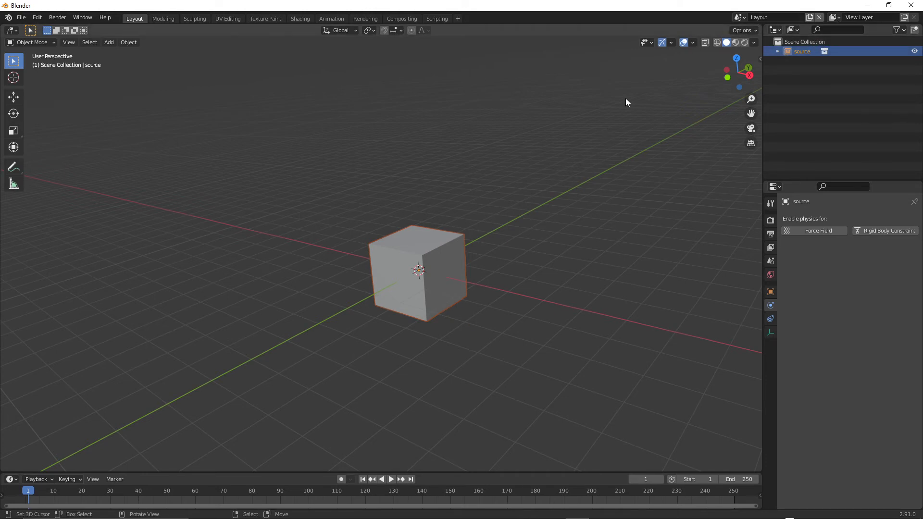
# - Move the original cube in the modeler scene well away from the world origin, and return to the Layout scene
pyautogui.click(739, 17)
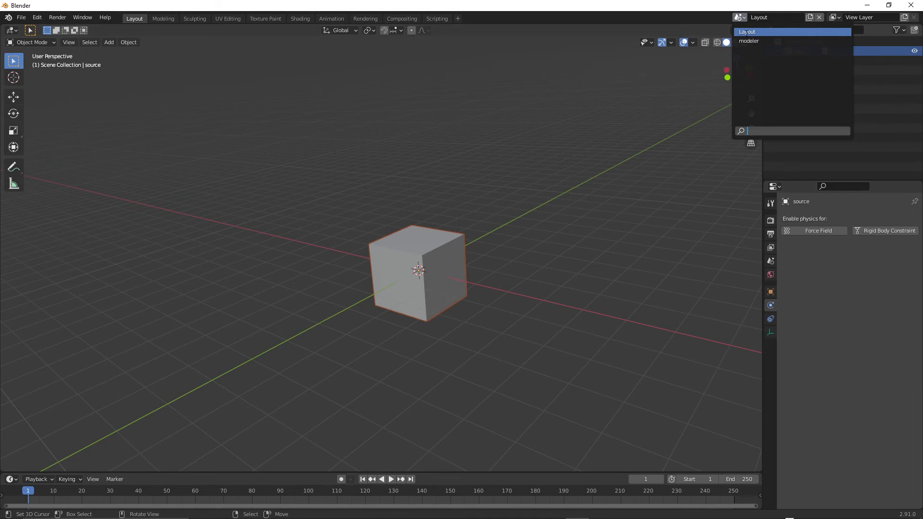
pyautogui.click(749, 41)
pyautogui.click(442, 233)
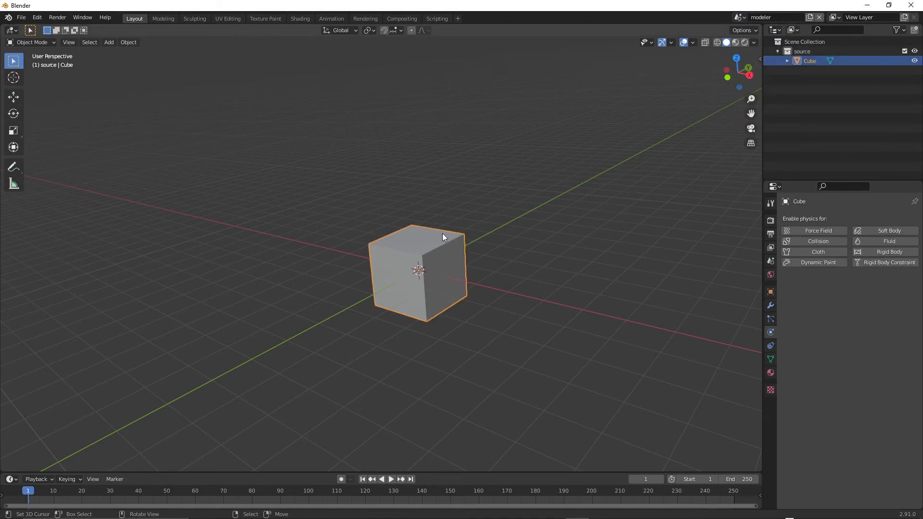
pyautogui.scroll(-2, 442, 233)
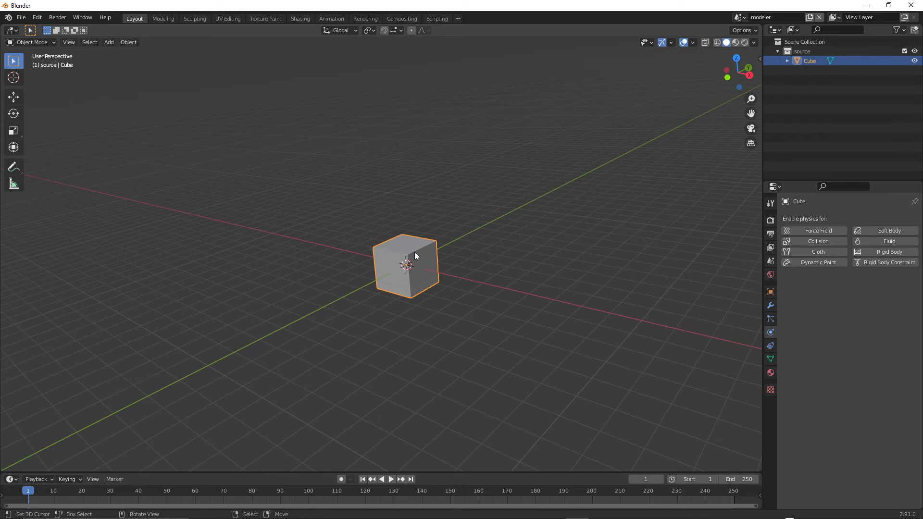
pyautogui.press('g')
pyautogui.click(633, 163)
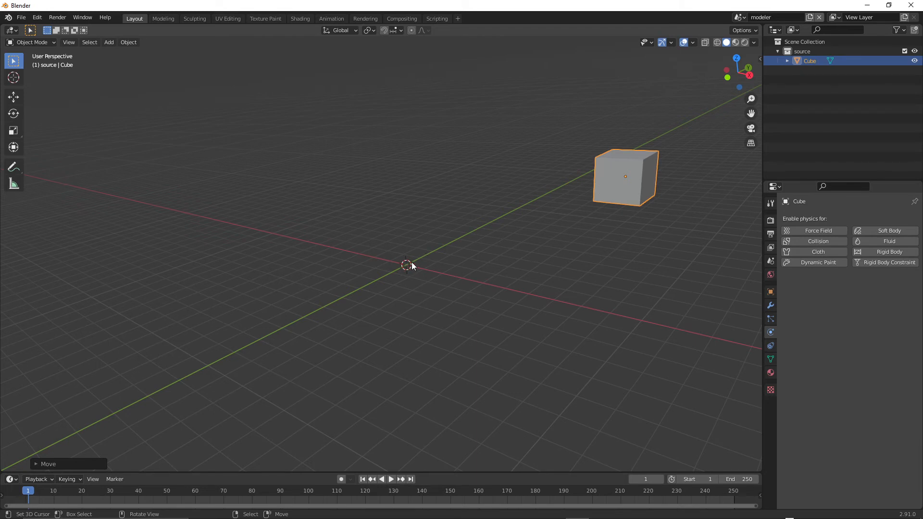
pyautogui.click(739, 17)
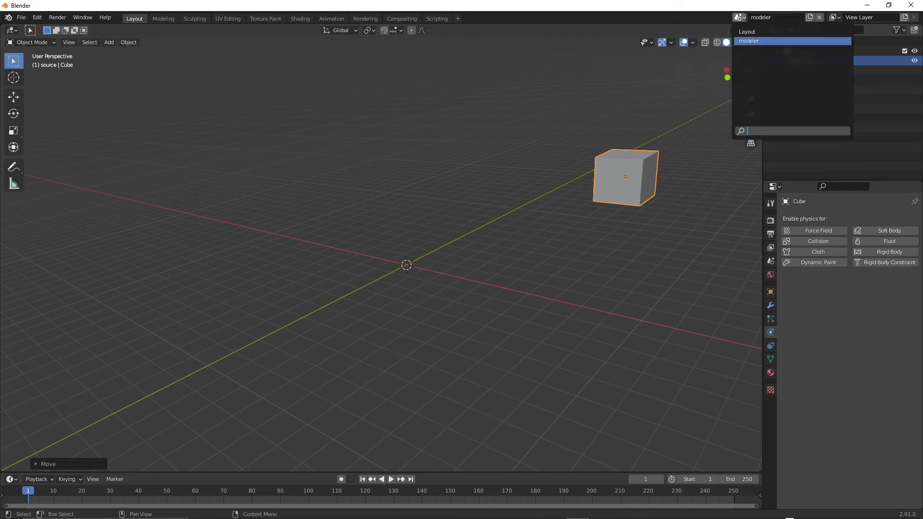
pyautogui.click(774, 34)
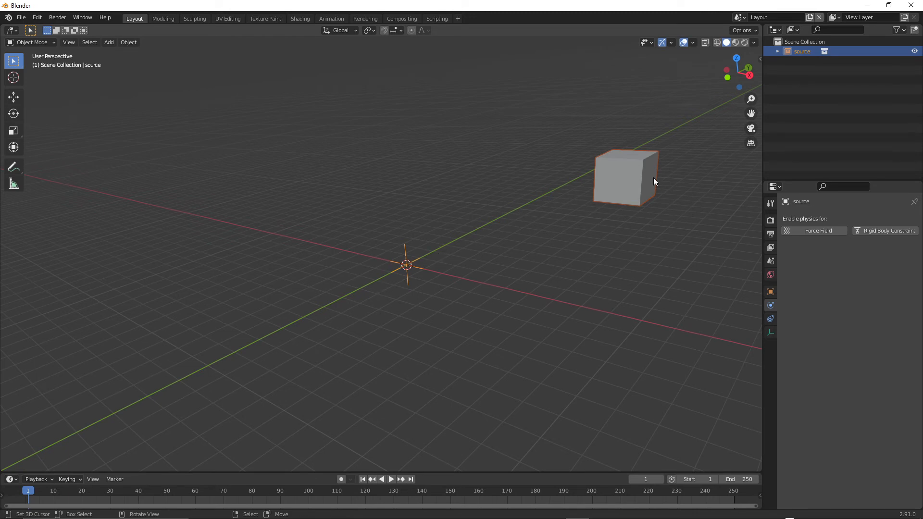
# - Rename the source collection to cube in the modeler scene
pyautogui.moveTo(443, 252); pyautogui.dragTo(511, 220, button='middle')
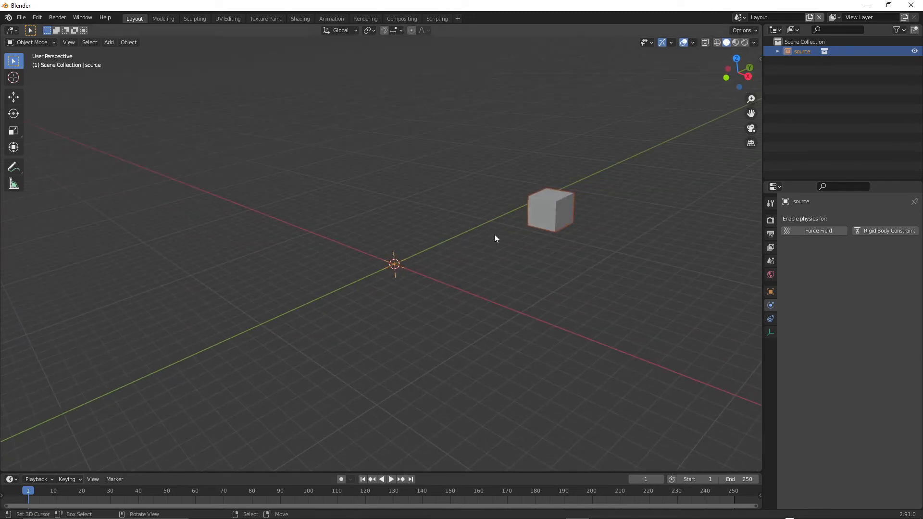
pyautogui.click(739, 17)
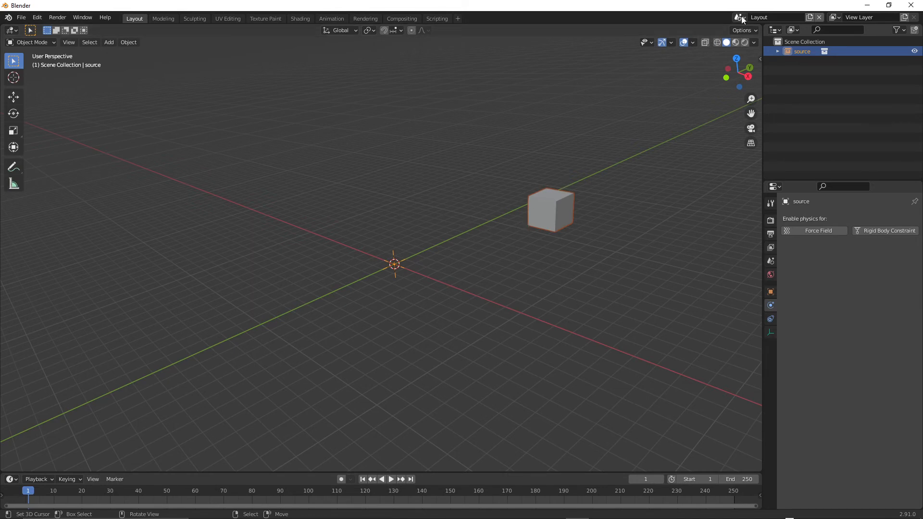
pyautogui.click(800, 53)
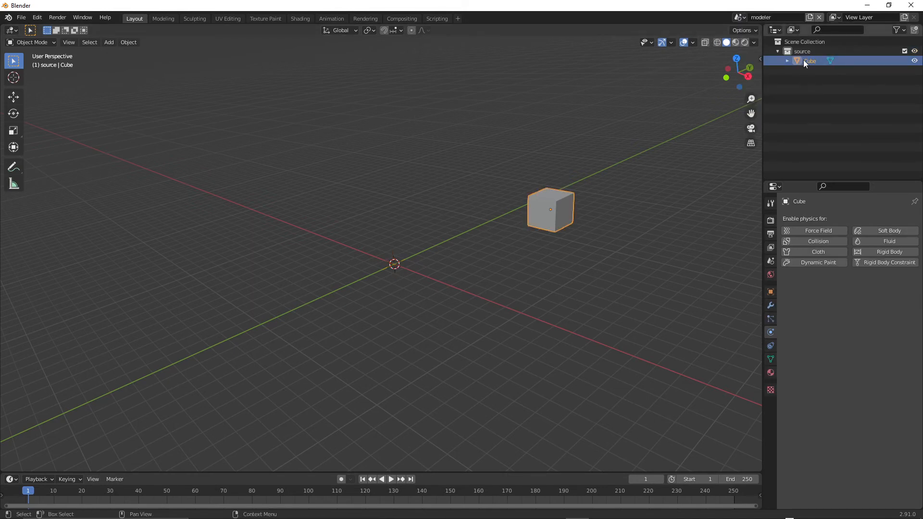
pyautogui.doubleClick(804, 61)
pyautogui.click(803, 51)
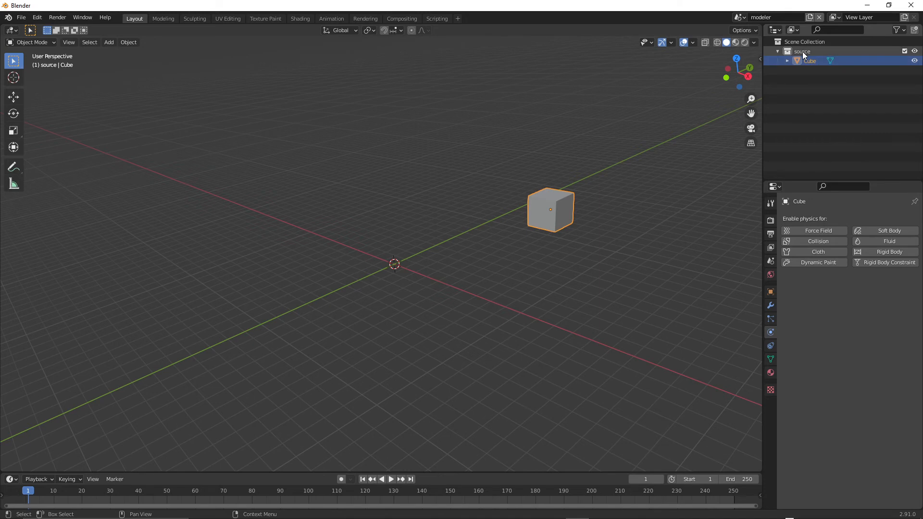
pyautogui.doubleClick(803, 51)
pyautogui.write('cube')
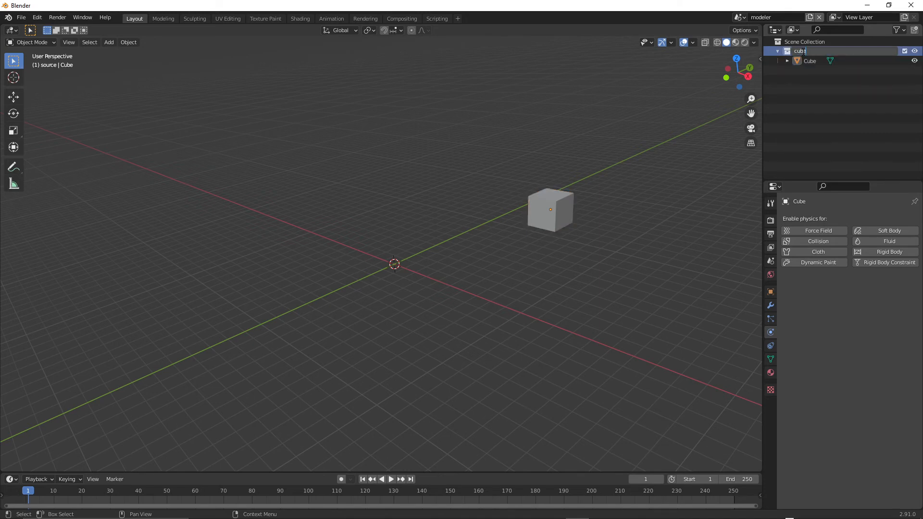
pyautogui.press('Return')
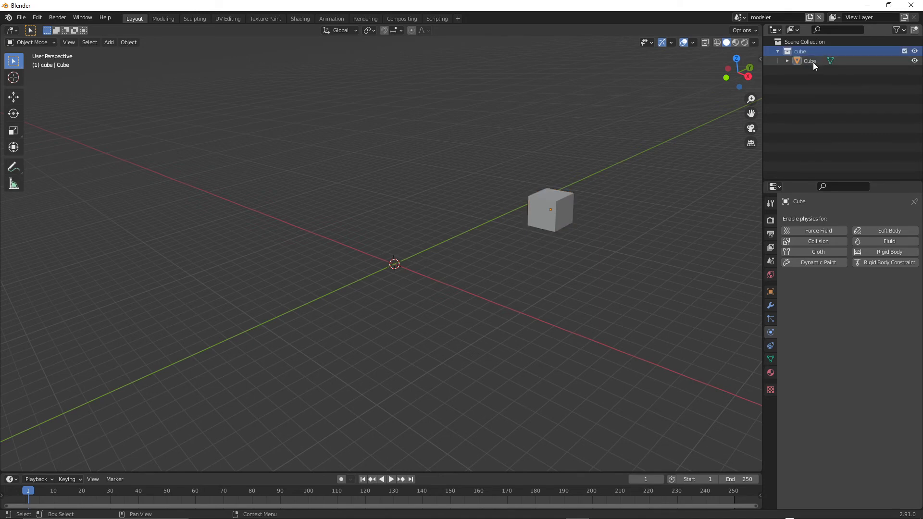
# - Clear the location of the original cube in the modeler scene to put it back at the world origin
pyautogui.click(813, 62)
pyautogui.click(809, 53)
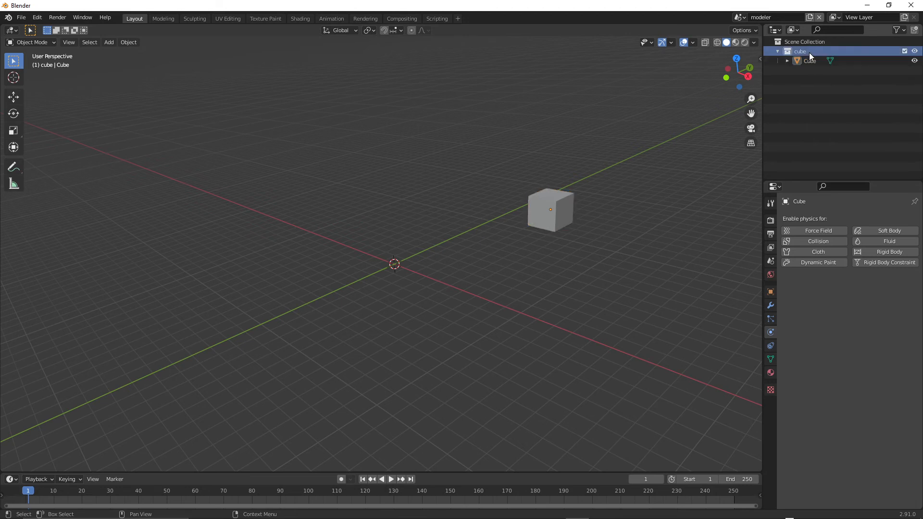
pyautogui.click(798, 59)
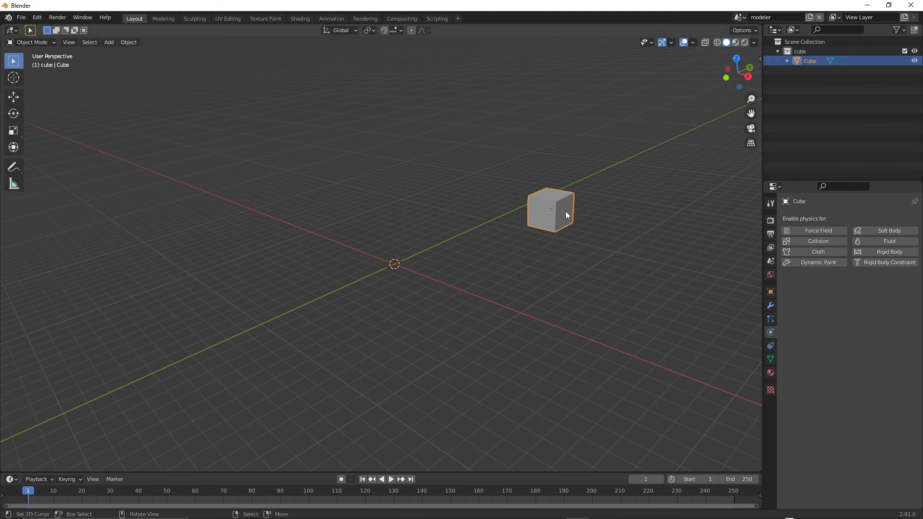
pyautogui.hotkey('alt', 'g')
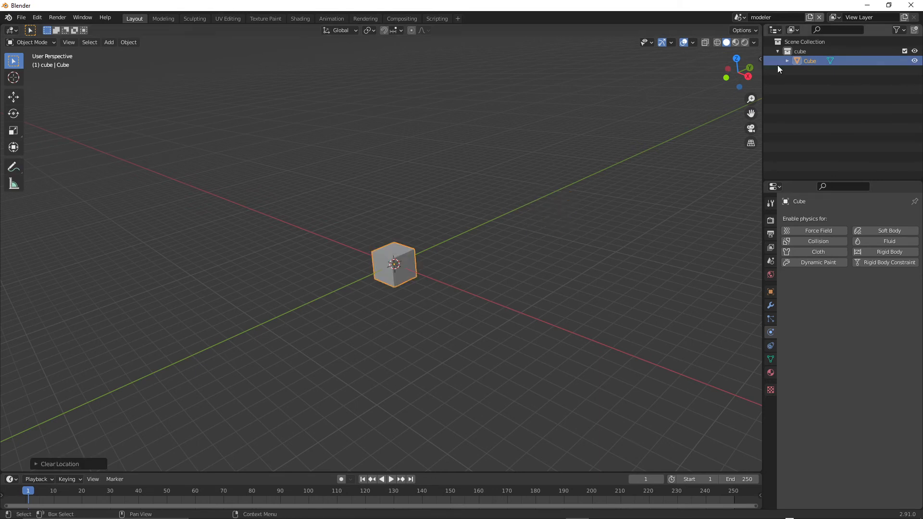
# - Move the source instance in the Layout scene away from the world origin, up behind the X axis
pyautogui.click(745, 18)
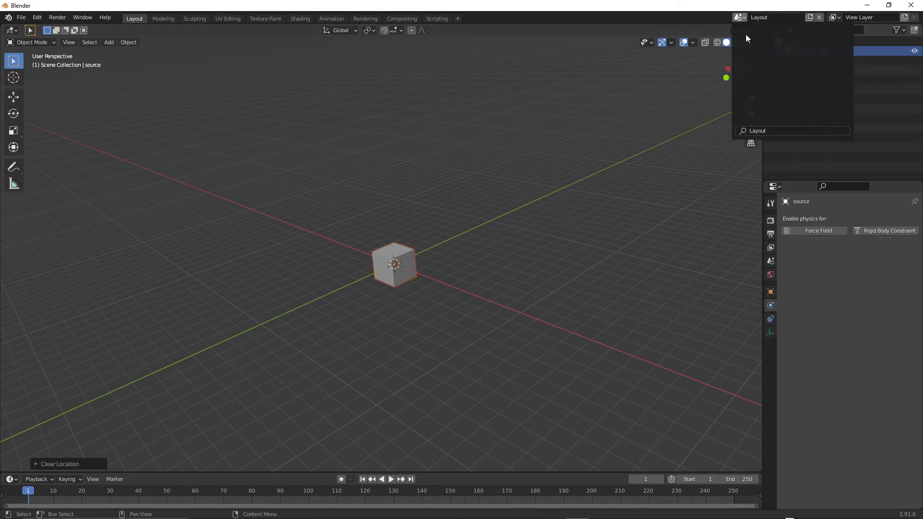
pyautogui.scroll(3, 355, 274)
pyautogui.press('g')
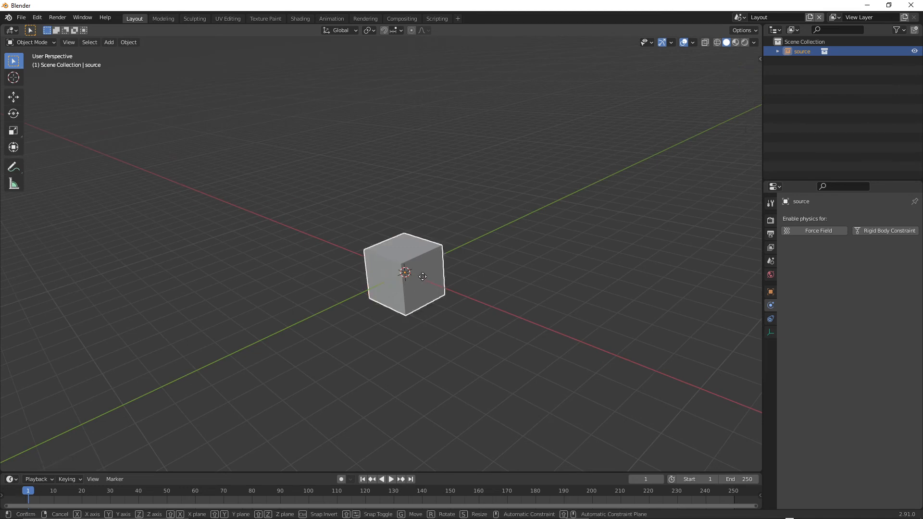
pyautogui.click(193, 140)
pyautogui.keyDown('shift'); pyautogui.moveTo(200, 157); pyautogui.dragTo(335, 206, button='middle'); pyautogui.keyUp('shift')
pyautogui.moveTo(335, 207); pyautogui.dragTo(342, 200, button='middle')
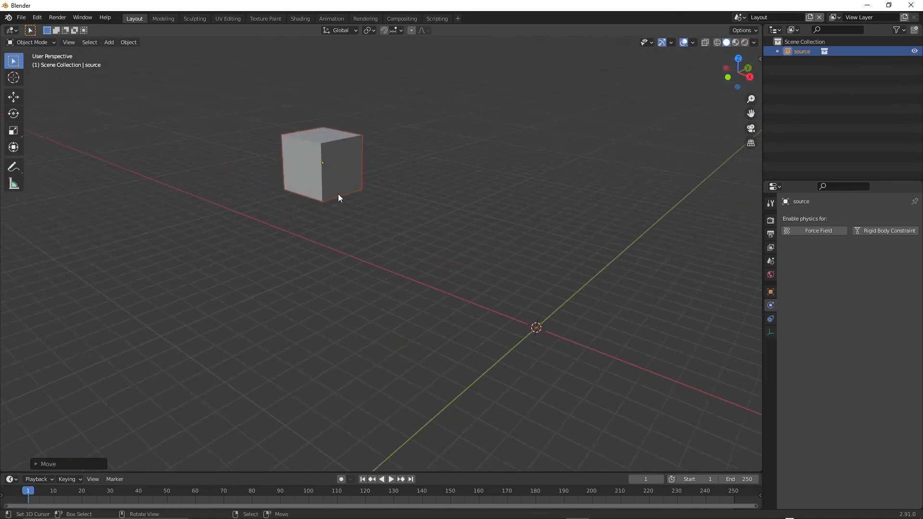
pyautogui.scroll(-3, 340, 198)
pyautogui.press('g')
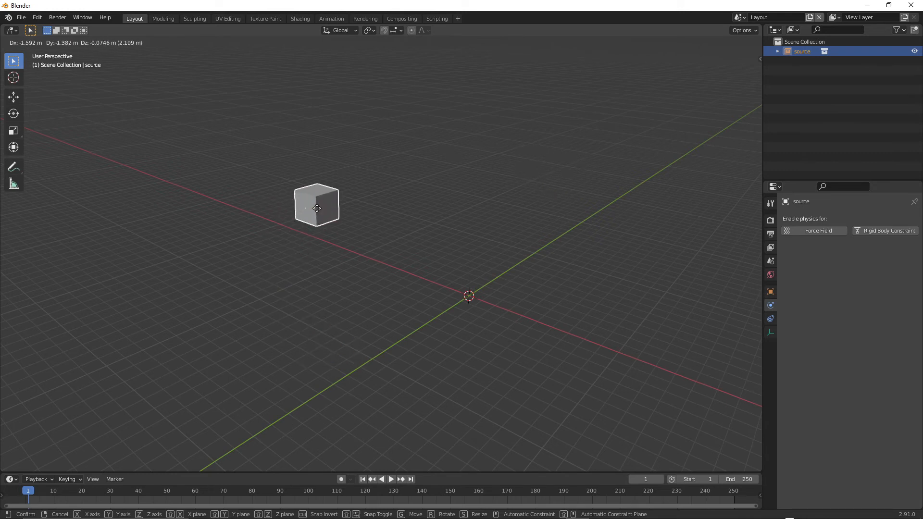
pyautogui.click(378, 196)
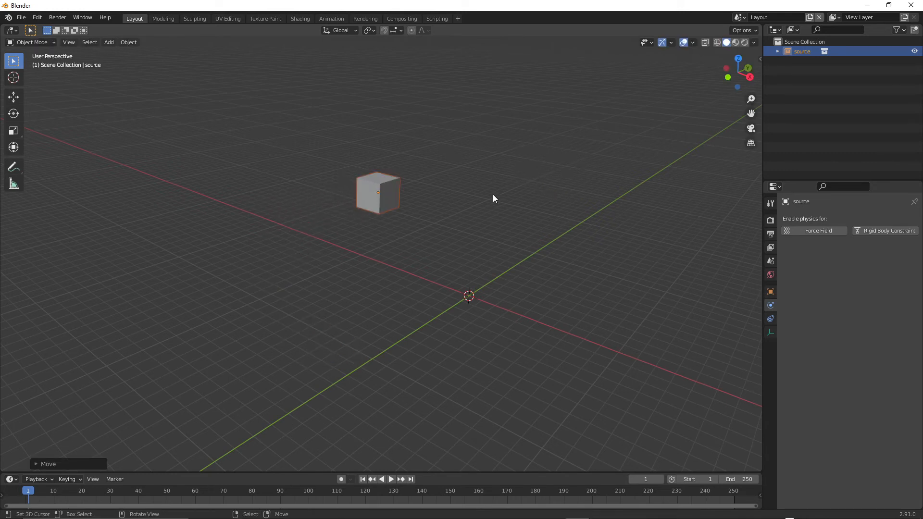
# - Add a collection instance of cube at the world origin in the Layout scene, and reselect the source instance
pyautogui.hotkey('shift', 'a')
pyautogui.moveTo(484, 213)
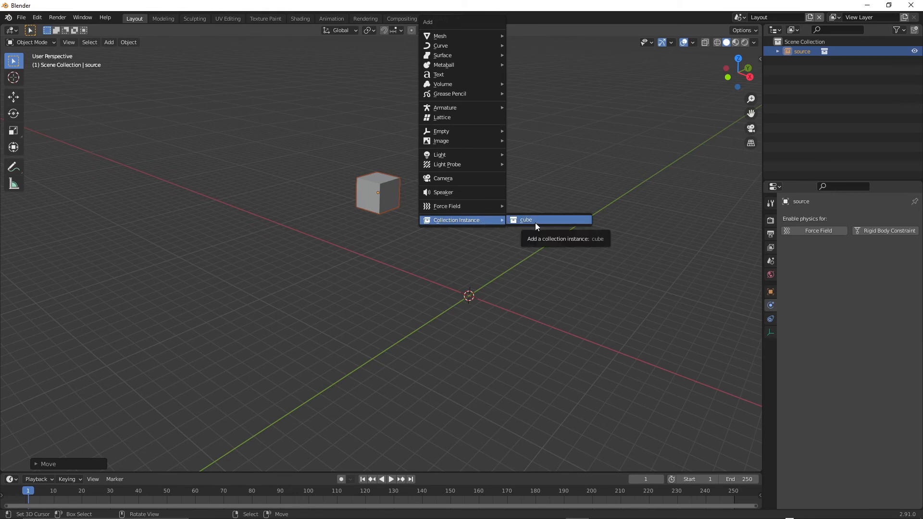
pyautogui.click(535, 223)
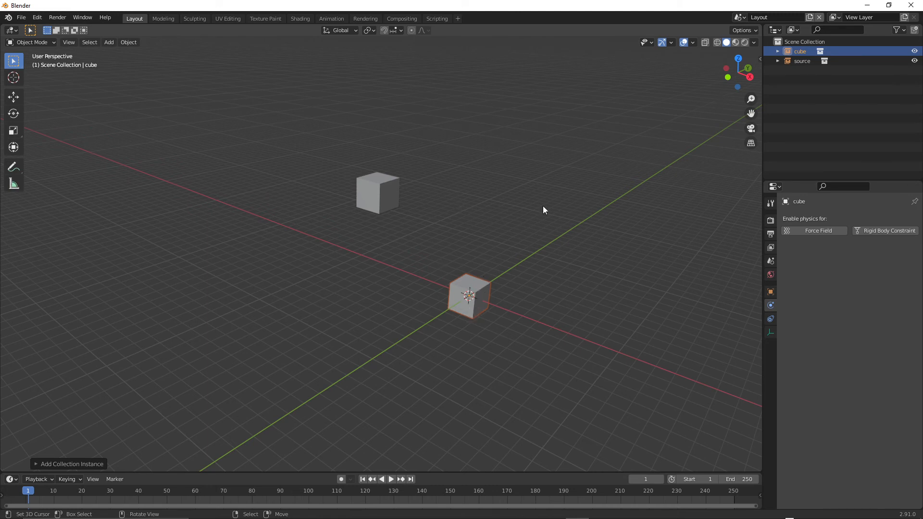
pyautogui.click(794, 60)
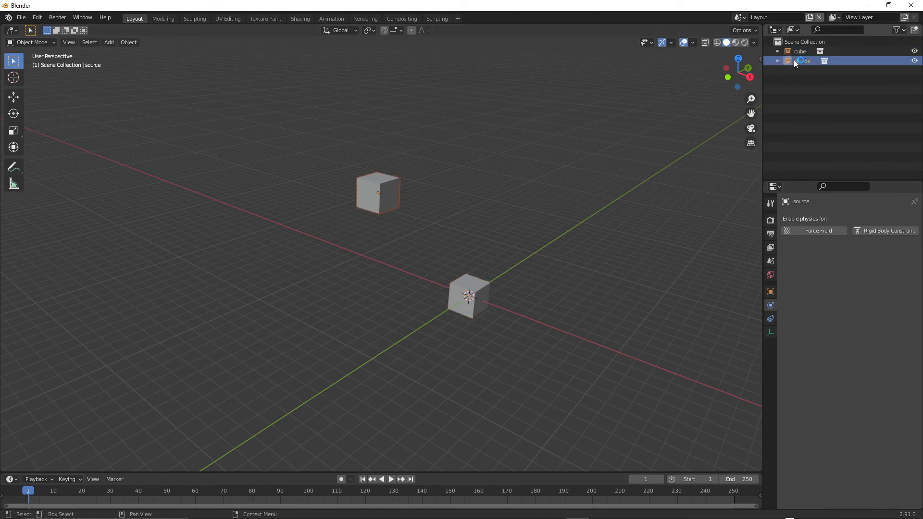
# - Move the original cube in the modeler scene far from the world origin along the Y axis, and return to the Layout scene
pyautogui.click(740, 17)
pyautogui.click(748, 41)
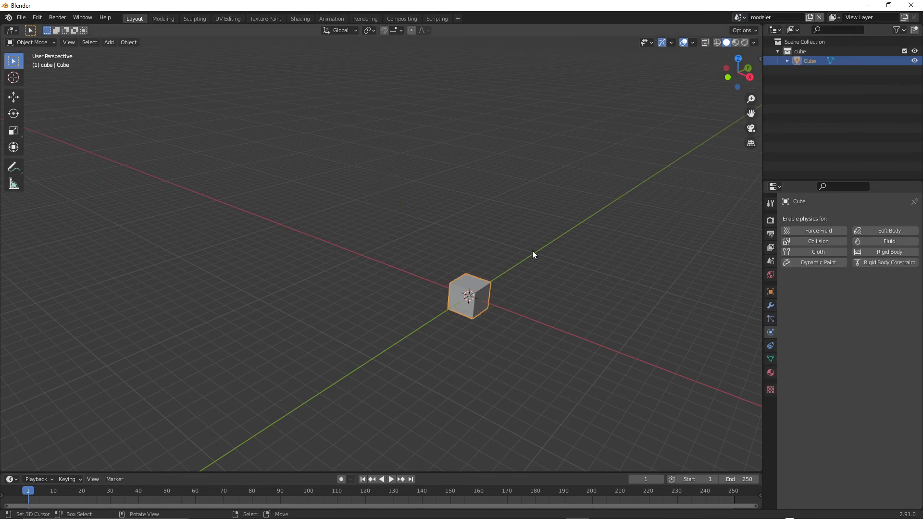
pyautogui.moveTo(477, 284); pyautogui.dragTo(493, 270, button='middle')
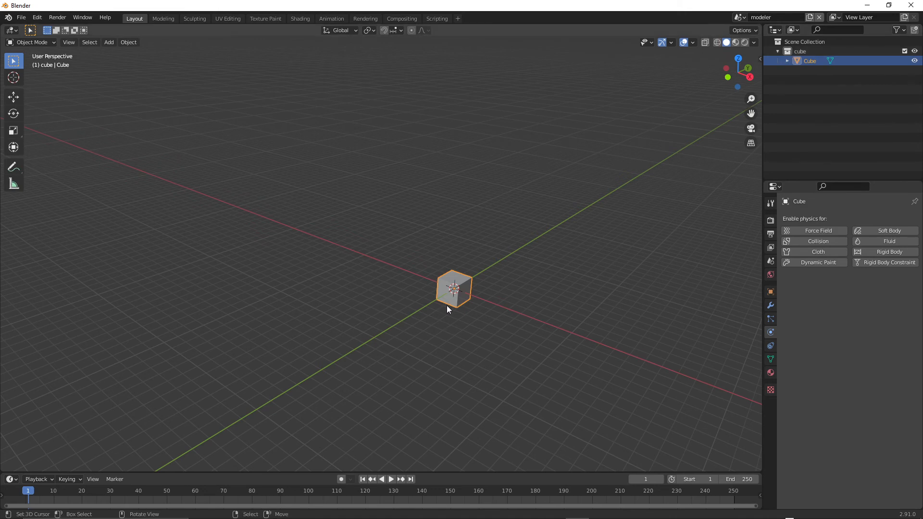
pyautogui.moveTo(448, 308); pyautogui.dragTo(641, 224)
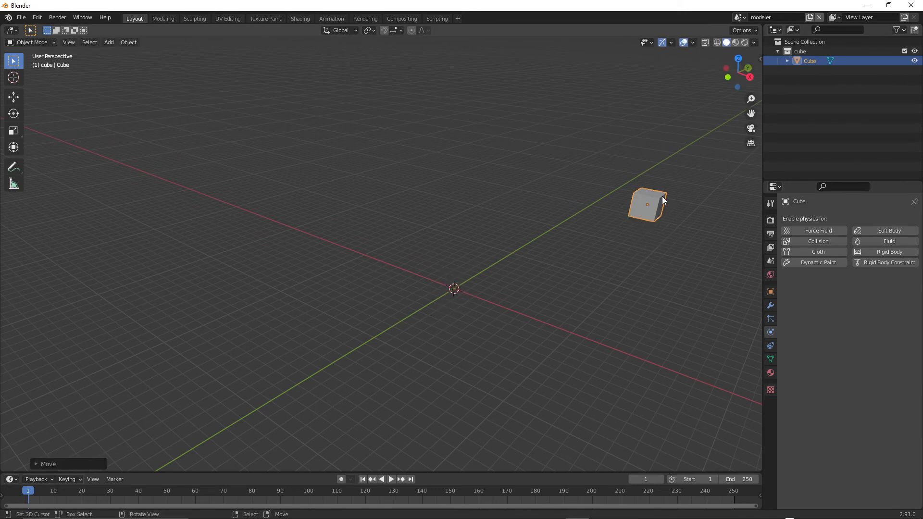
pyautogui.click(745, 18)
pyautogui.click(752, 32)
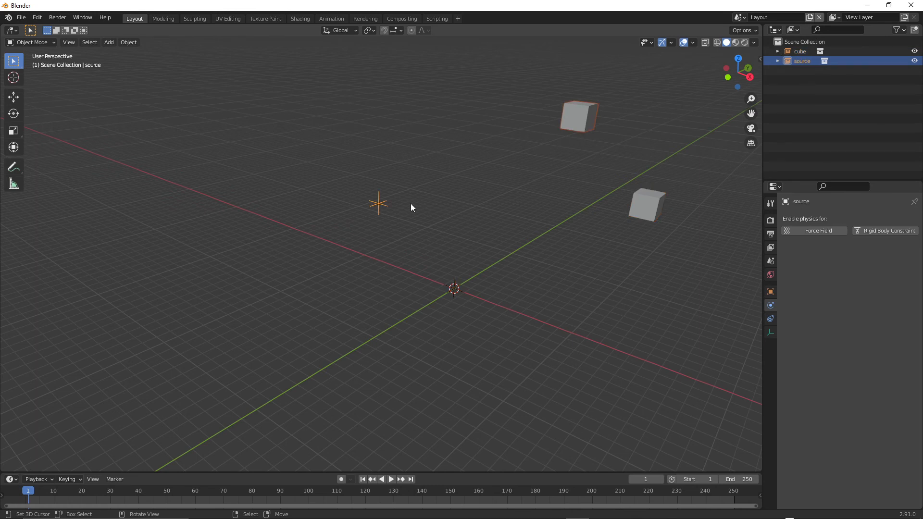
# - Move the cube instance beside the source instance, and add another collection instance of cube at the world origin
pyautogui.moveTo(637, 206); pyautogui.dragTo(662, 121)
pyautogui.hotkey('shift', 'a')
pyautogui.moveTo(592, 240)
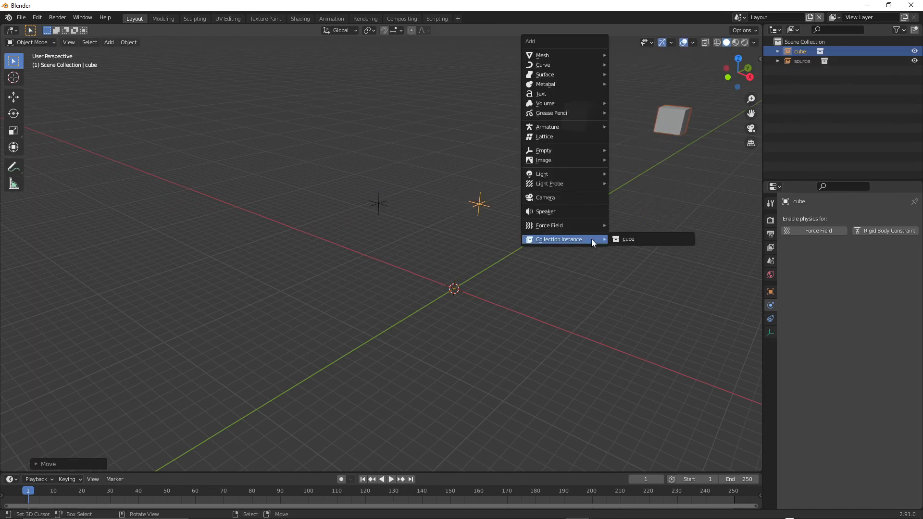
pyautogui.click(657, 240)
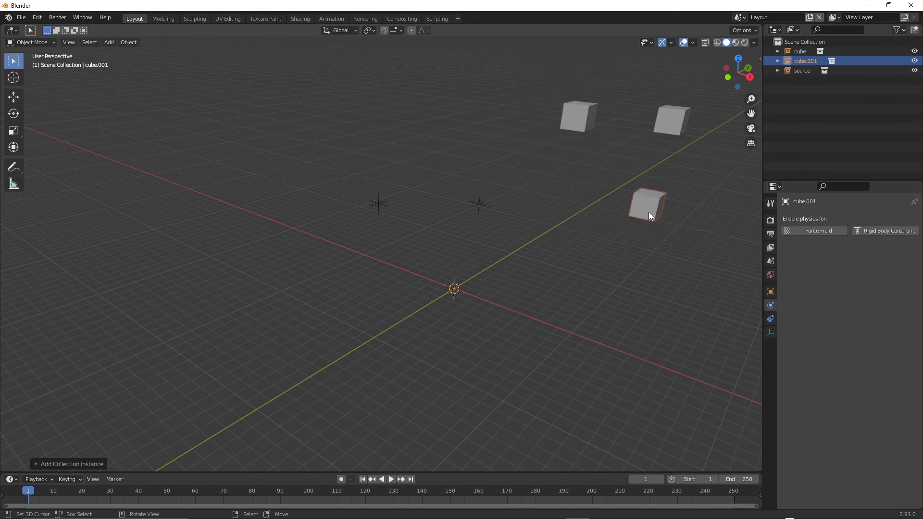
# - Shift the newest cube instance, the first cube instance and the source instance slightly, selecting each to compare its origin with its geometry
pyautogui.moveTo(447, 291)
pyautogui.mouseDown()
pyautogui.moveTo(482, 342)
pyautogui.moveTo(460, 298)
pyautogui.mouseUp()
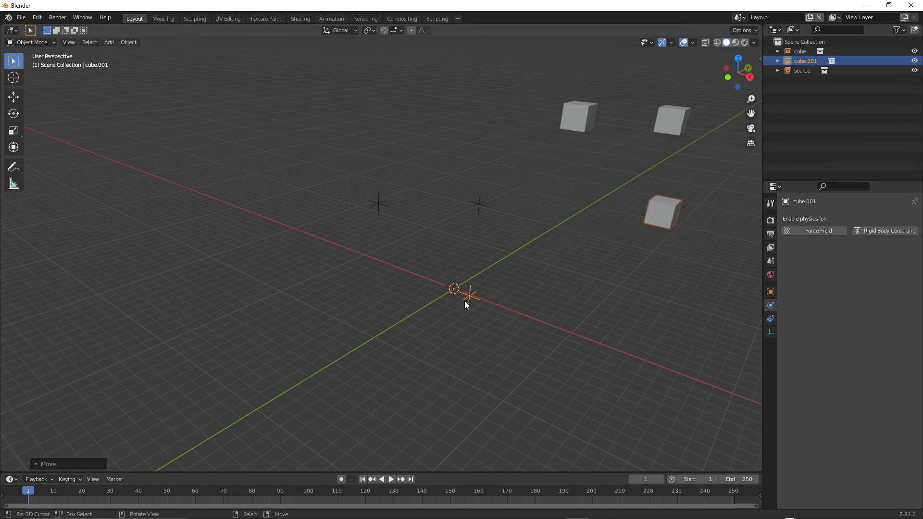
pyautogui.click(567, 107)
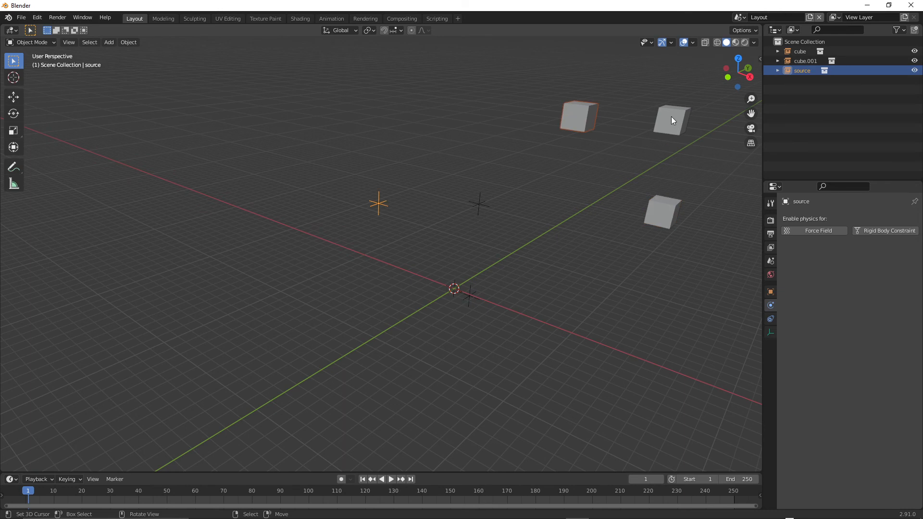
pyautogui.moveTo(671, 116); pyautogui.dragTo(656, 113)
pyautogui.moveTo(658, 202); pyautogui.dragTo(649, 198)
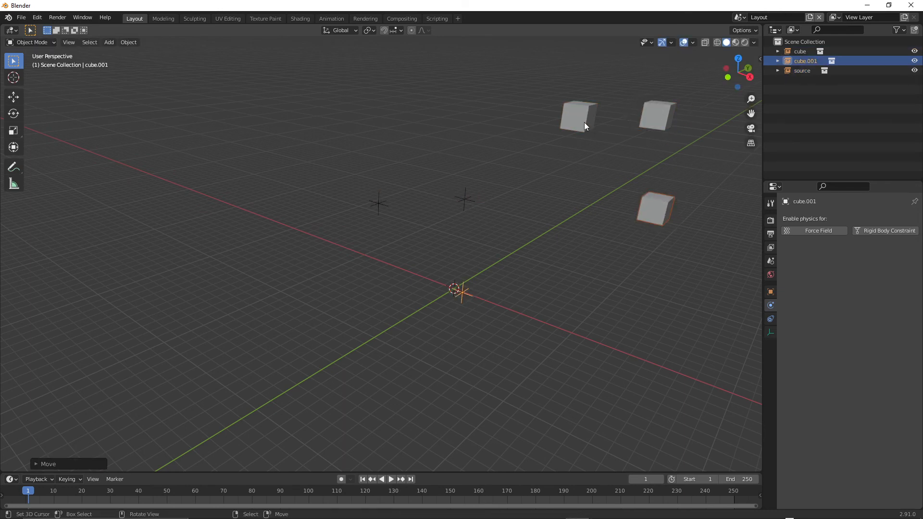
pyautogui.moveTo(587, 125); pyautogui.dragTo(565, 122)
pyautogui.click(647, 114)
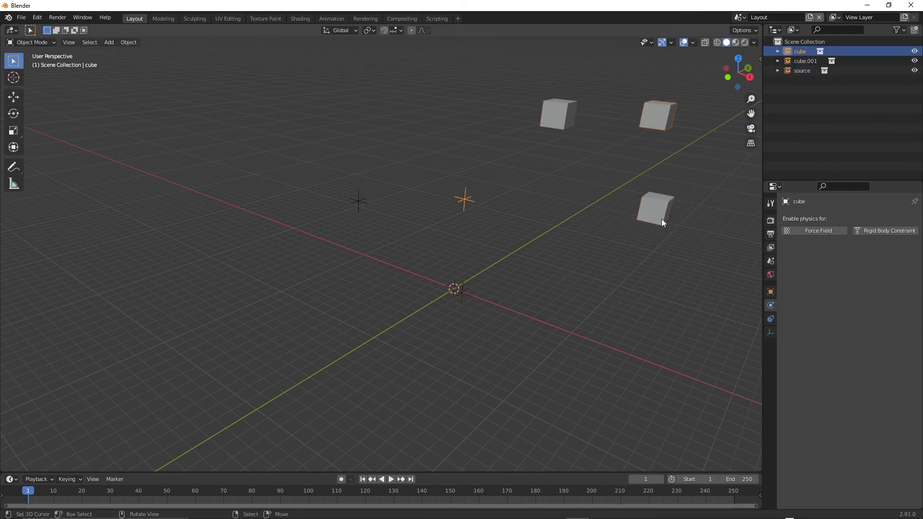
pyautogui.click(661, 218)
pyautogui.click(556, 108)
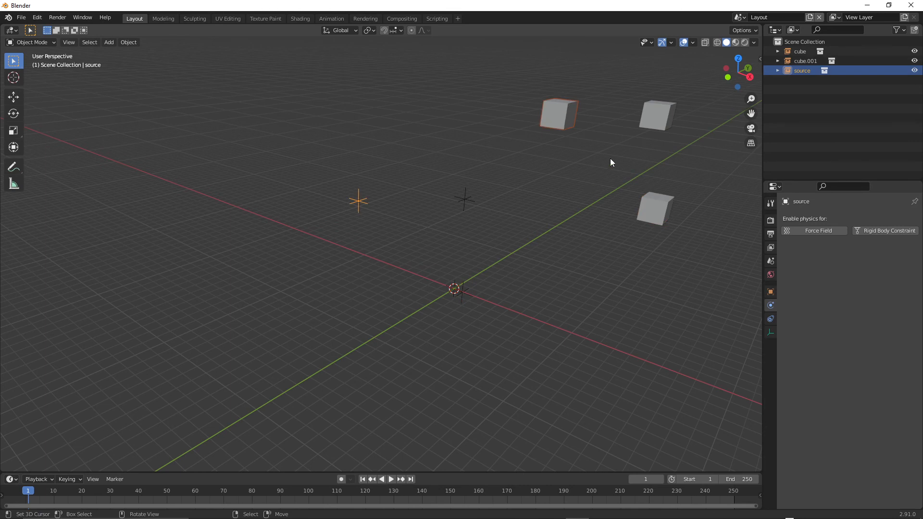
# - Switch to the modeler scene and clear the original cube's location
pyautogui.click(740, 18)
pyautogui.click(749, 41)
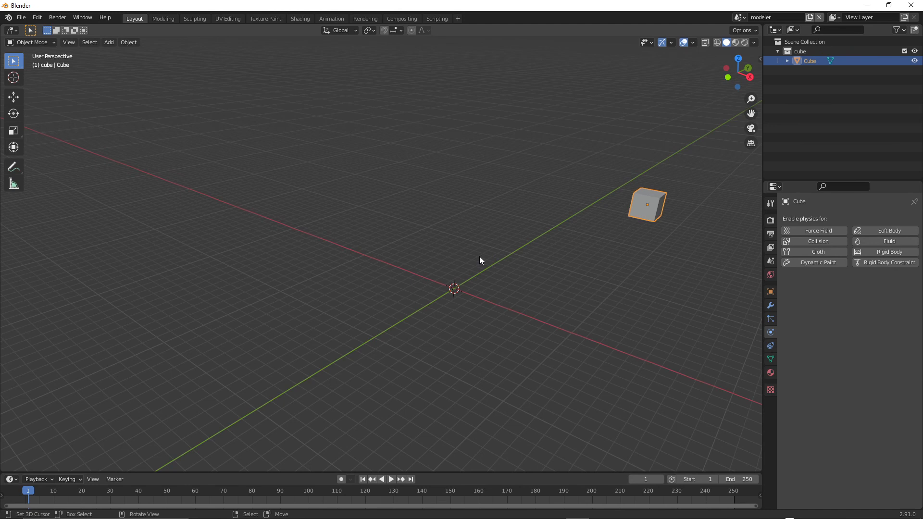
pyautogui.hotkey('alt', 'g')
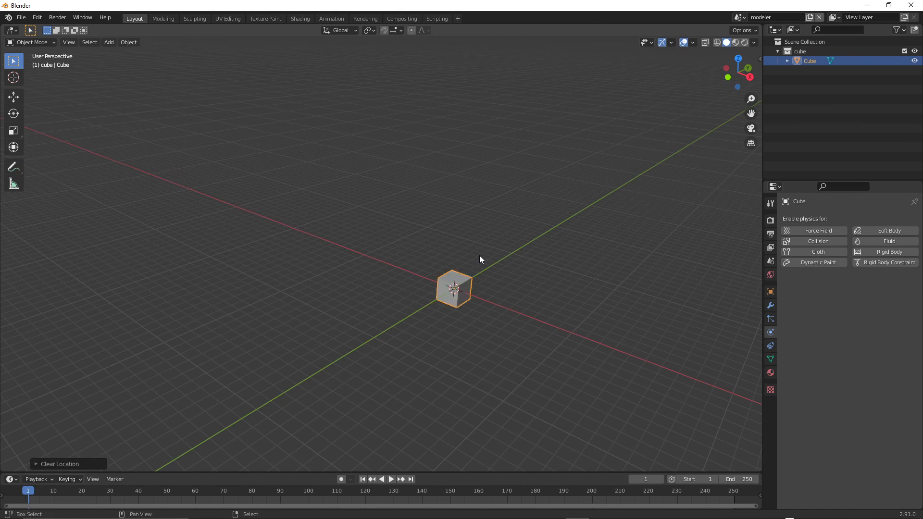
# - Add a single-bone armature to the cube collection at the world origin
pyautogui.hotkey('shift', 'a')
pyautogui.moveTo(460, 143)
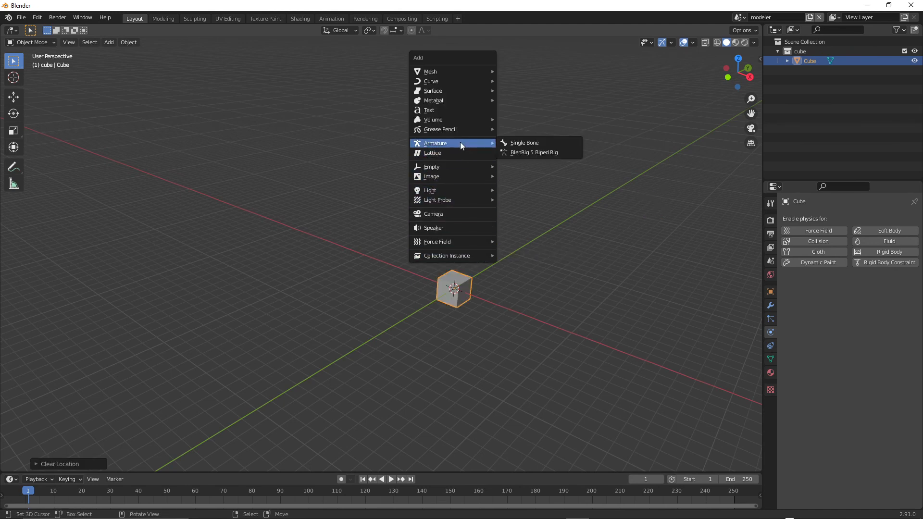
pyautogui.click(519, 143)
pyautogui.scroll(5, 464, 290)
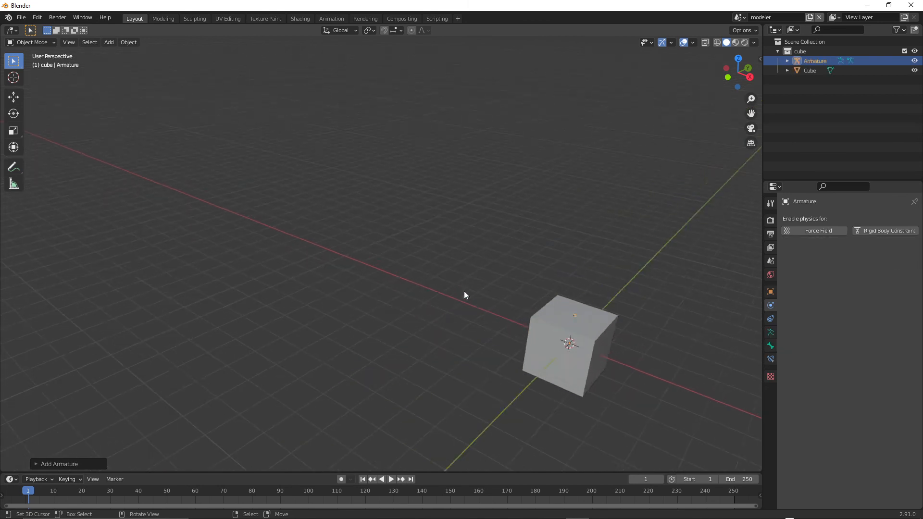
pyautogui.keyDown('shift'); pyautogui.moveTo(603, 378); pyautogui.dragTo(449, 262, button='middle'); pyautogui.keyUp('shift')
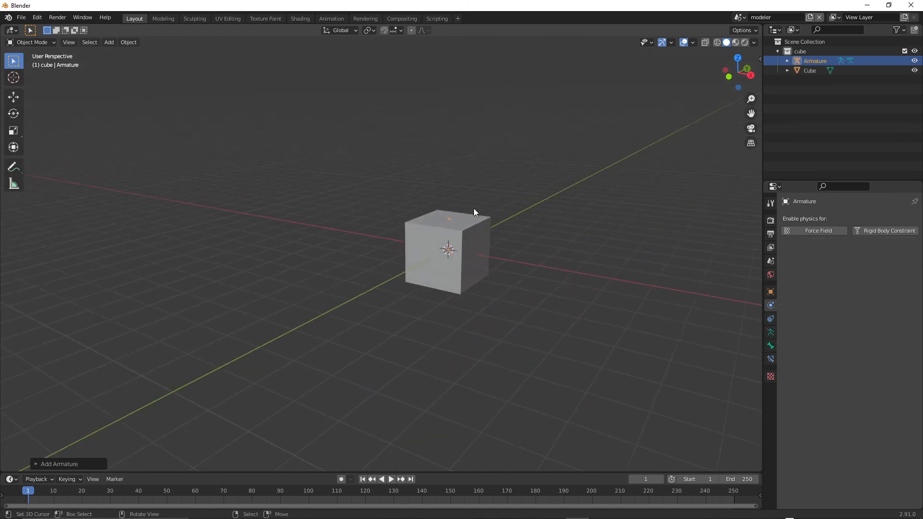